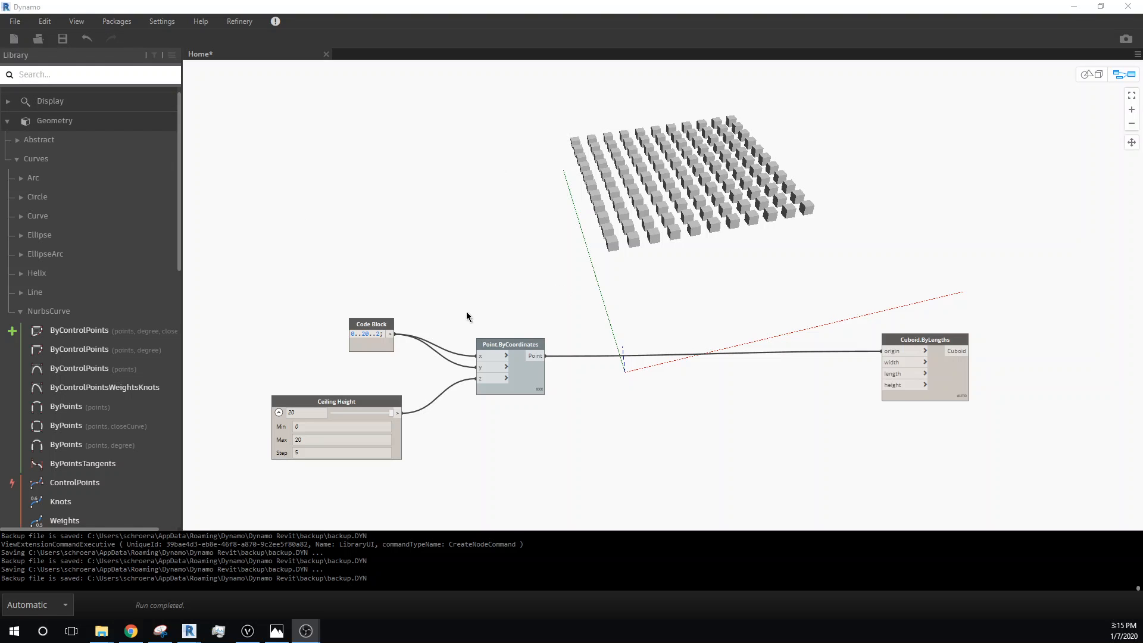
Step: Add a NurbsCurve.ByPoints node that takes only points and place it above the existing Point.ByCoordinates node
{"action": "left_click", "coordinate": [19, 310]}
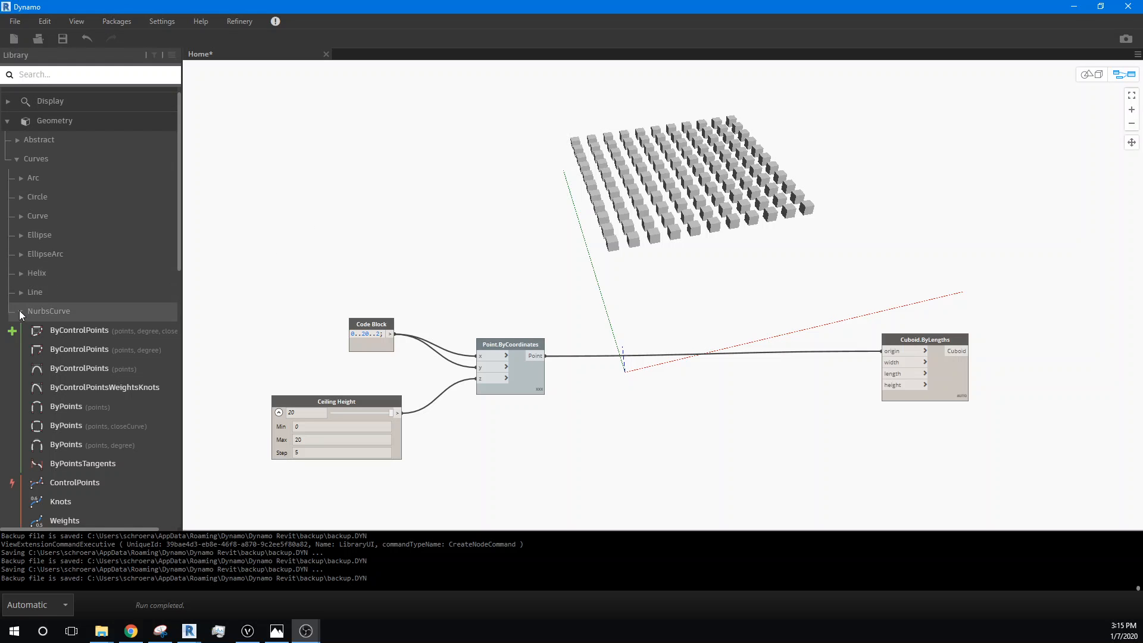
{"action": "left_click", "coordinate": [17, 158]}
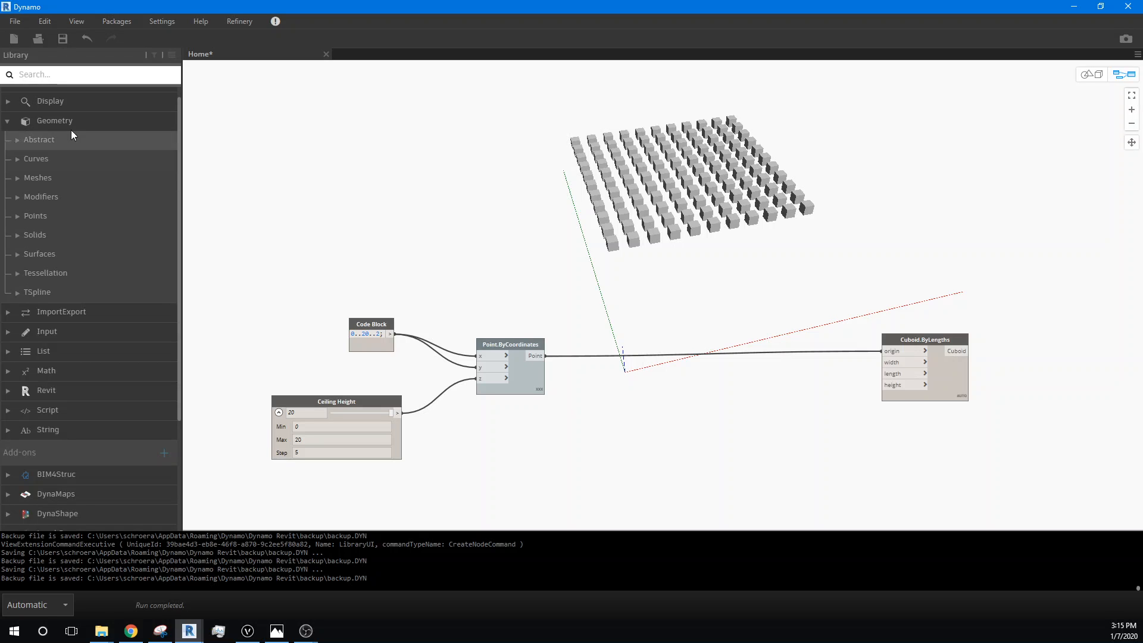
{"action": "left_click", "coordinate": [16, 160]}
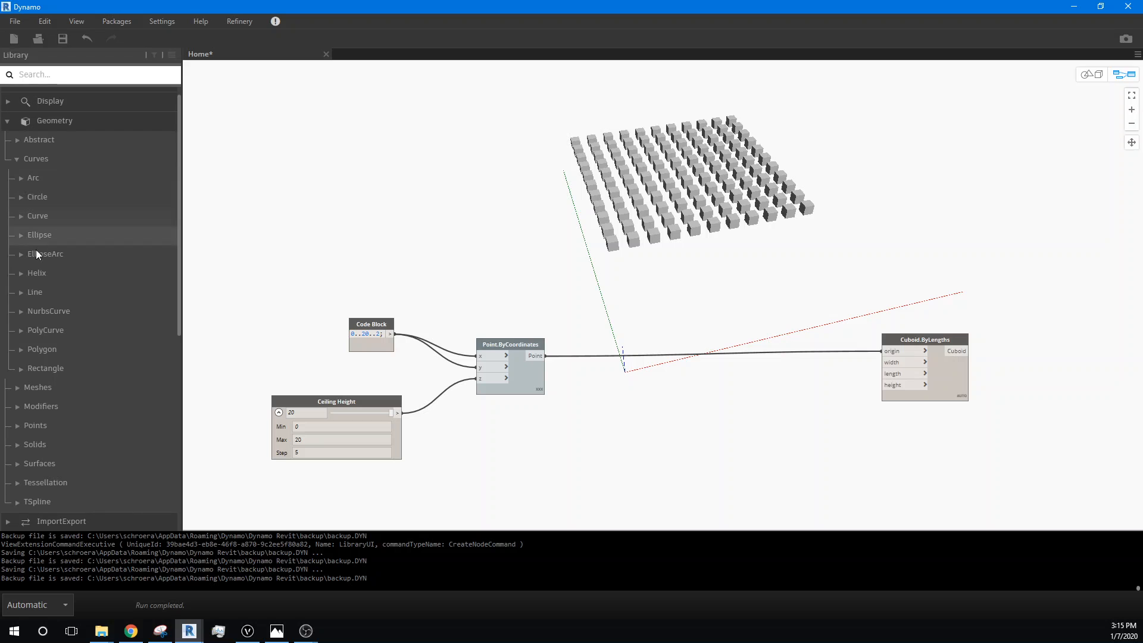
{"action": "left_click", "coordinate": [20, 311]}
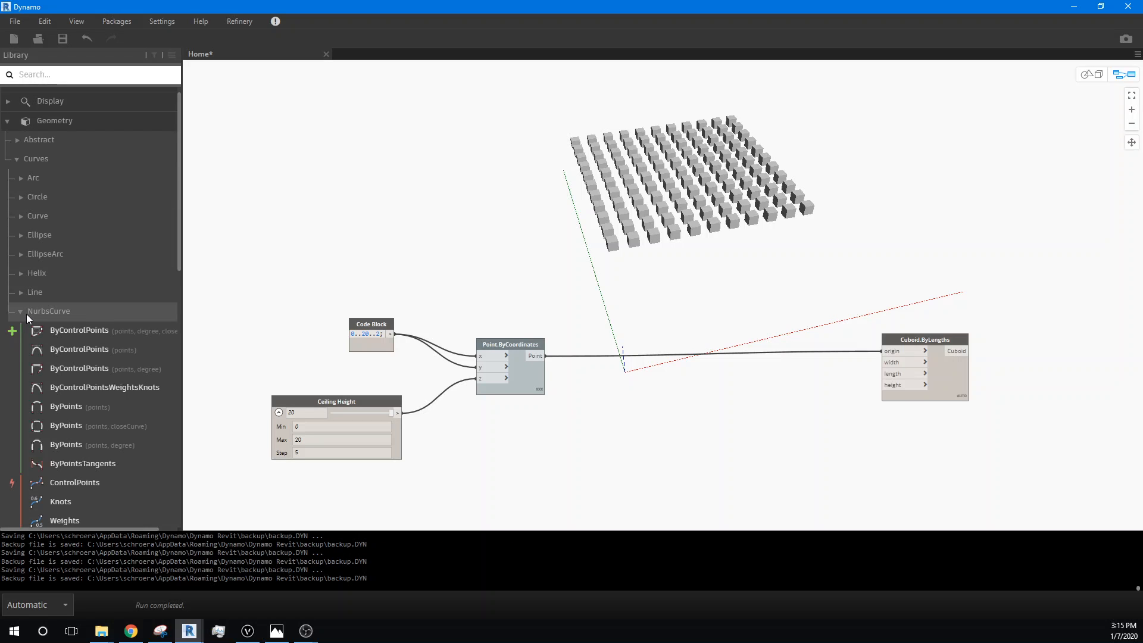
{"action": "mouse_move", "coordinate": [73, 406]}
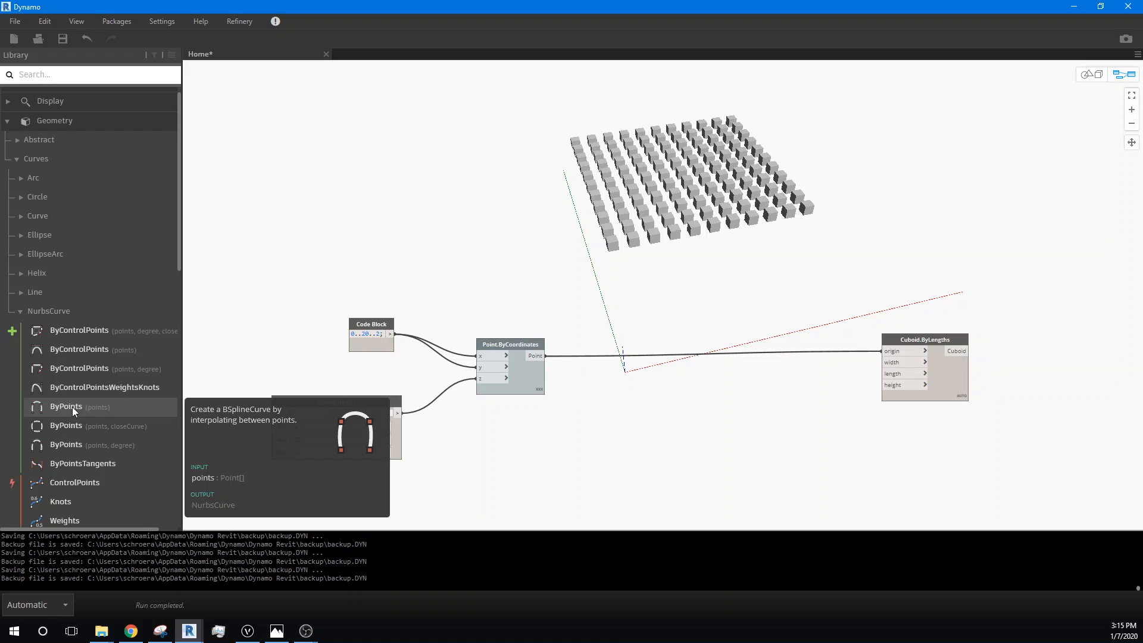
{"action": "left_click", "coordinate": [73, 406]}
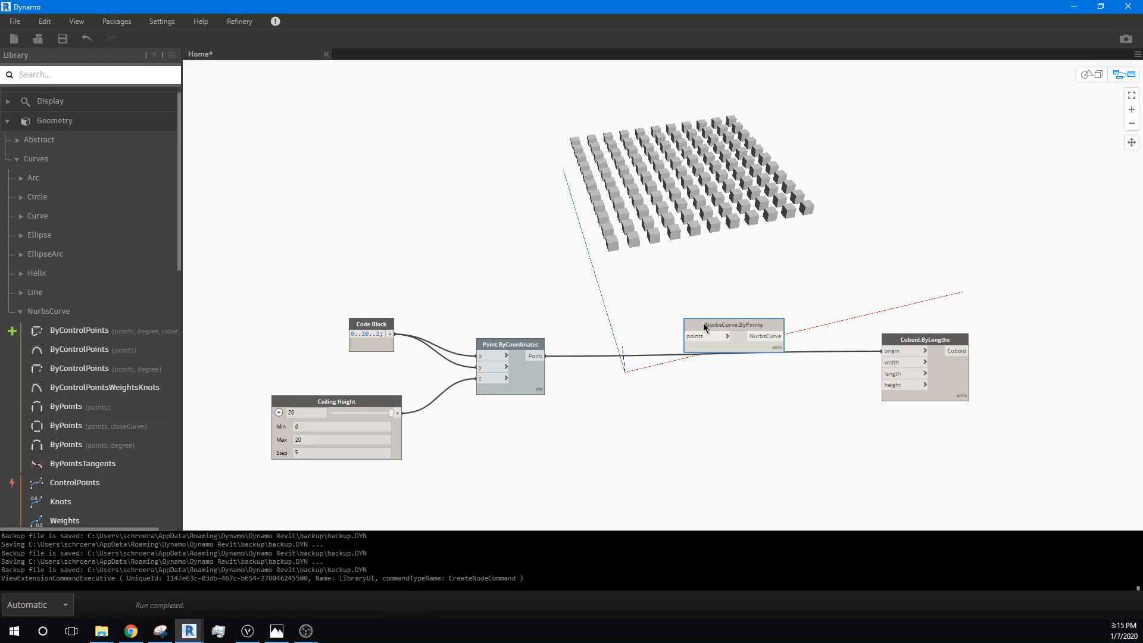
{"action": "left_click_drag", "start_coordinate": [705, 327], "coordinate": [456, 178]}
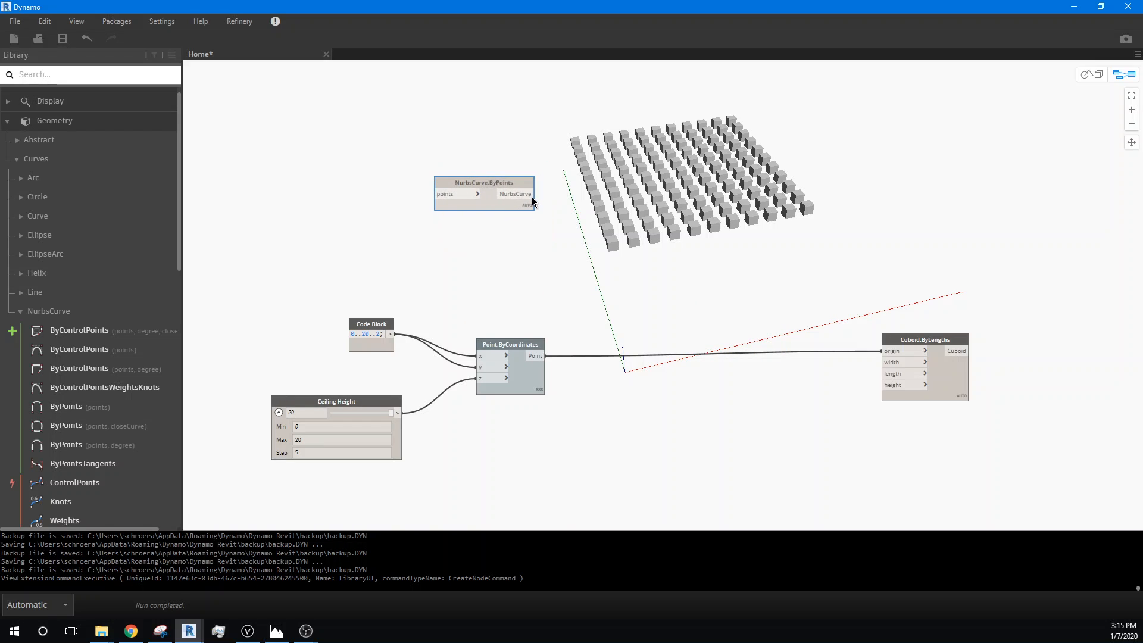
{"action": "mouse_move", "coordinate": [533, 199]}
{"action": "right_click", "coordinate": [306, 236]}
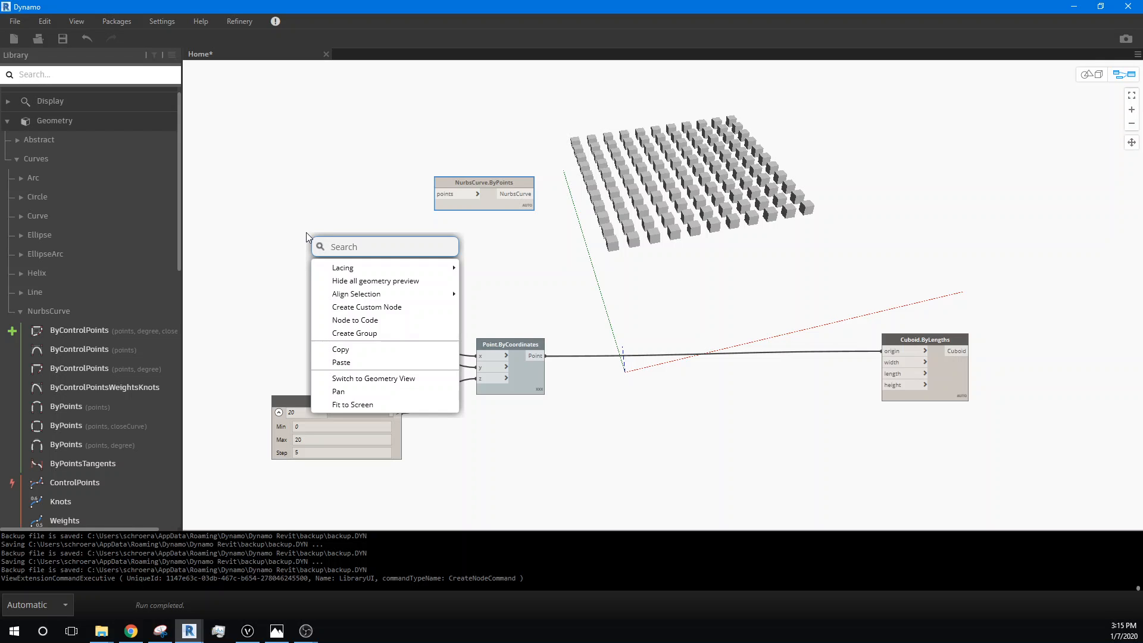
{"action": "left_click", "coordinate": [507, 247]}
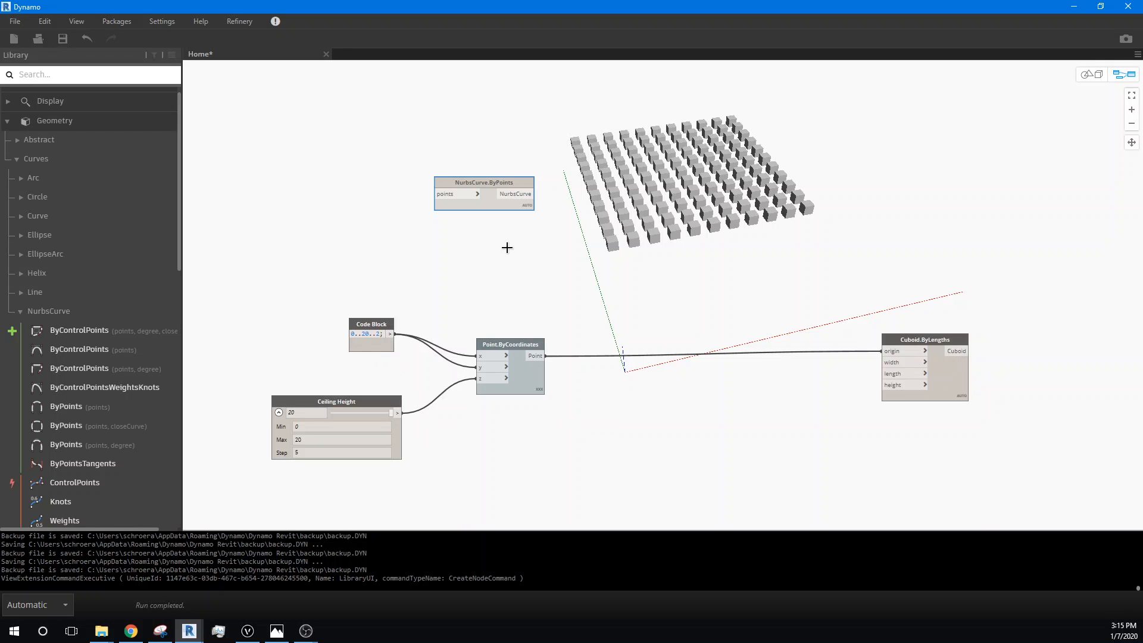
Step: Duplicate the Point.ByCoordinates node, place the copy beside NurbsCurve.ByPoints, and disconnect its x, y and z inputs
{"action": "left_click", "coordinate": [494, 343]}
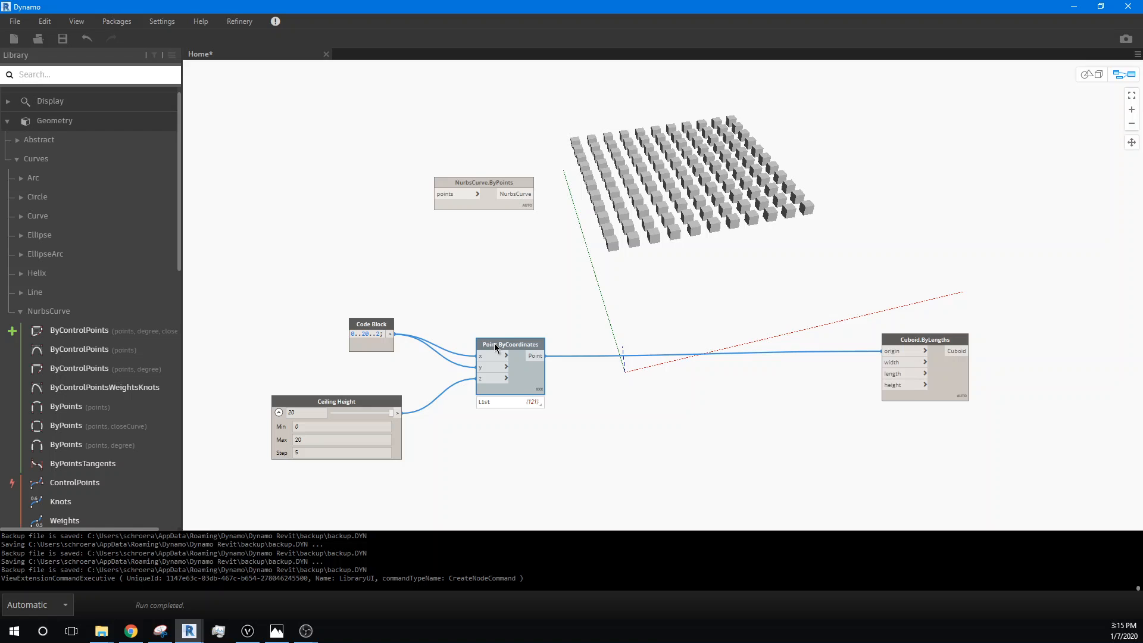
{"action": "key", "text": "ctrl+c"}
{"action": "key", "text": "ctrl+v"}
{"action": "left_click_drag", "start_coordinate": [585, 352], "coordinate": [382, 167]}
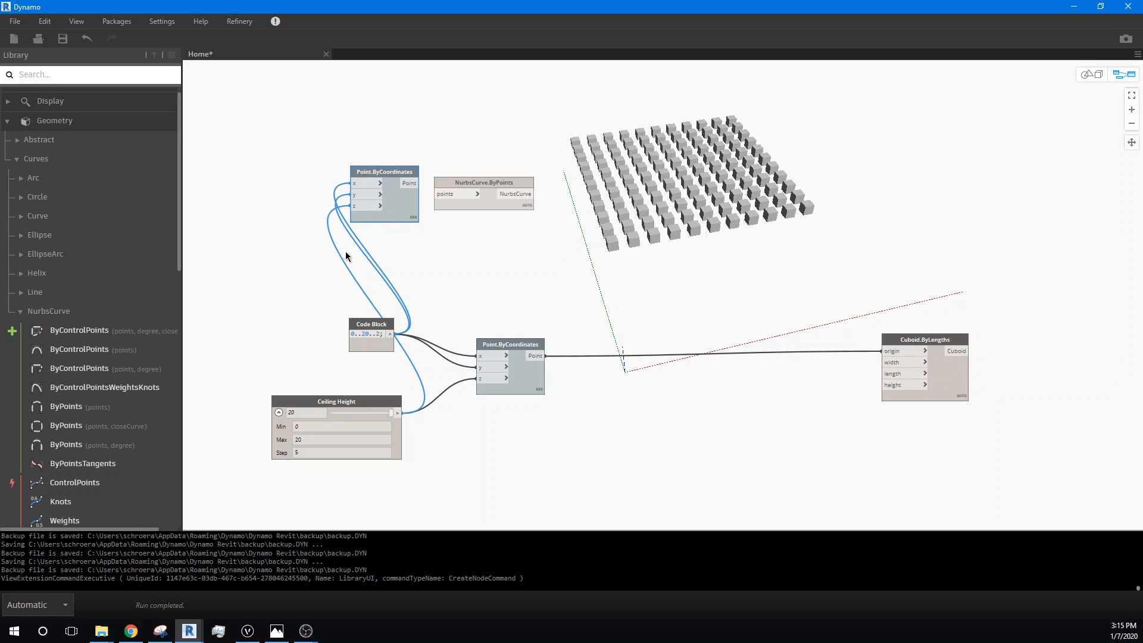
{"action": "left_click", "coordinate": [302, 185]}
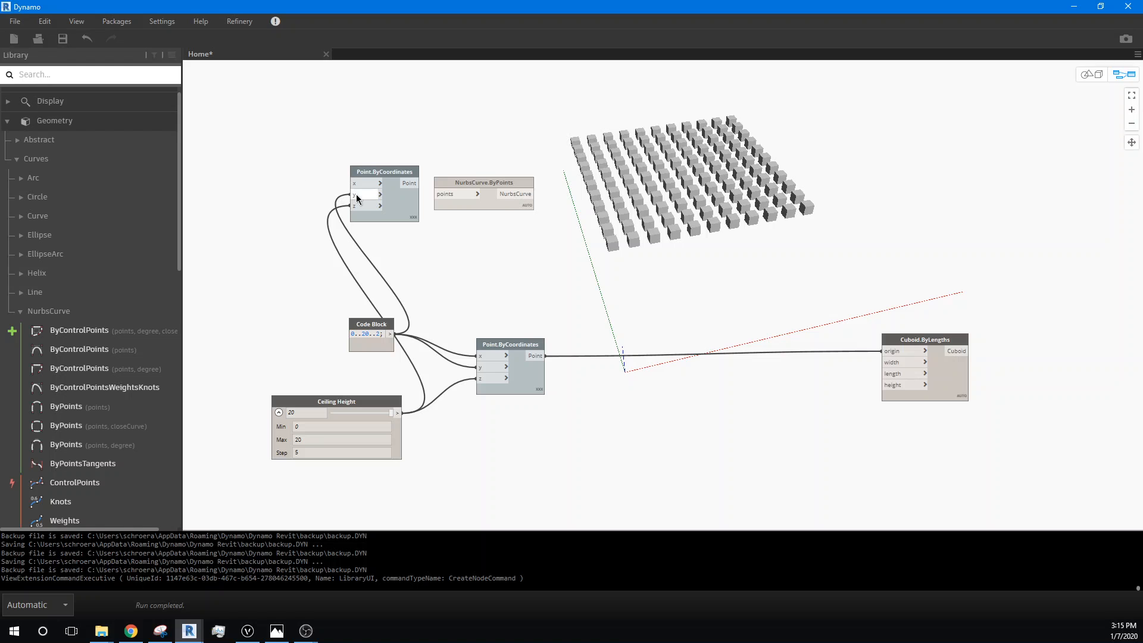
{"action": "mouse_move", "coordinate": [356, 194]}
{"action": "left_mouse_down"}
{"action": "mouse_move", "coordinate": [289, 205]}
{"action": "mouse_move", "coordinate": [306, 216]}
{"action": "mouse_move", "coordinate": [352, 174]}
{"action": "left_mouse_up"}
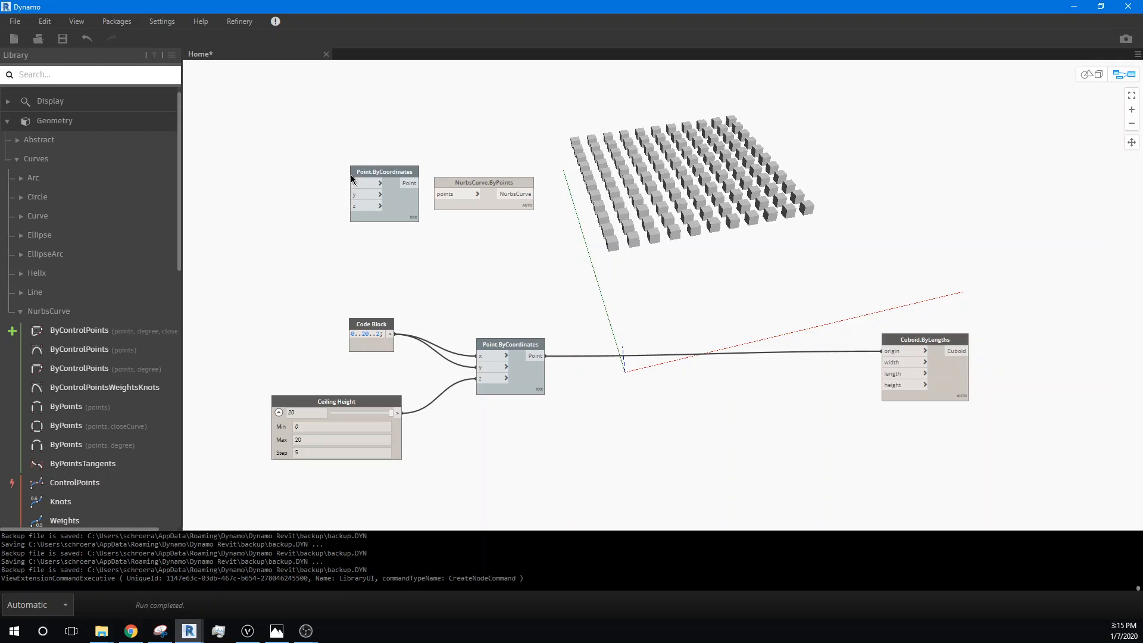
Step: Turn on the geometry preview of the copied Point.ByCoordinates node and move it up, clear of the NurbsCurve.ByPoints node
{"action": "right_click", "coordinate": [385, 170]}
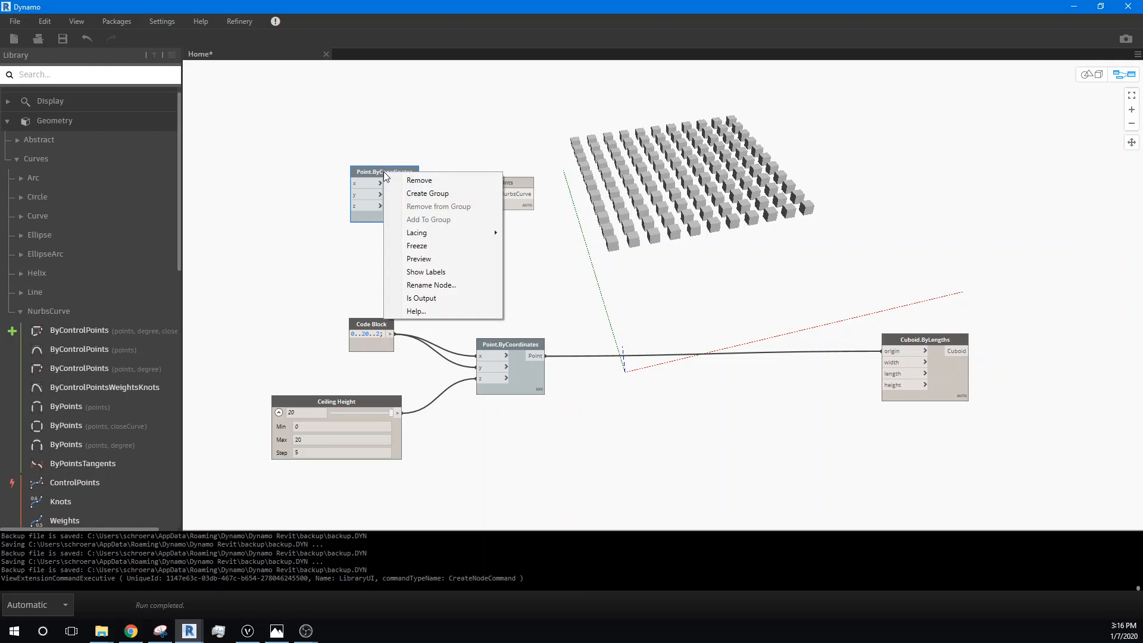
{"action": "left_click", "coordinate": [450, 259]}
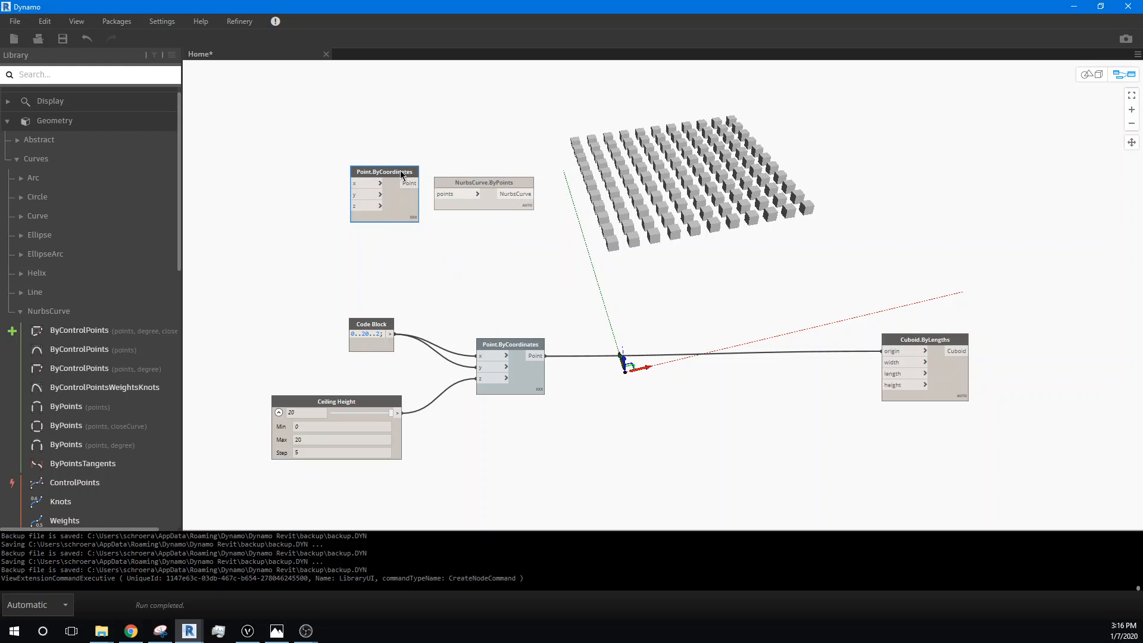
{"action": "left_click_drag", "start_coordinate": [397, 172], "coordinate": [365, 147]}
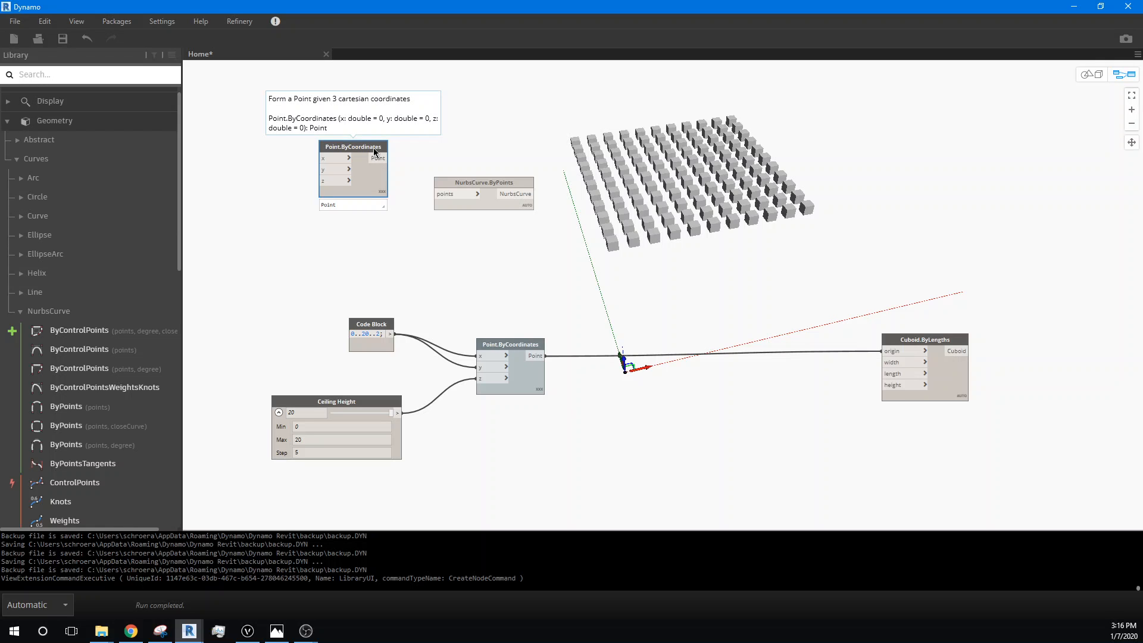
{"action": "left_click_drag", "start_coordinate": [365, 147], "coordinate": [362, 102]}
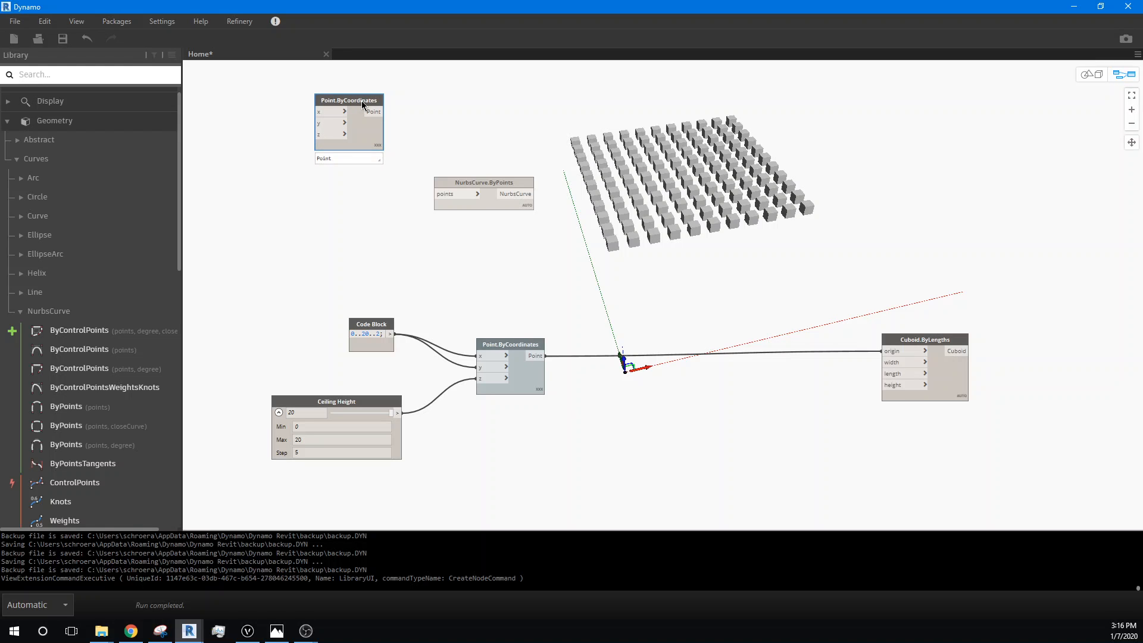
Step: Stack two more copies of Point.ByCoordinates below the first copy and move NurbsCurve.ByPoints further away from them
{"action": "key", "text": "ctrl+v"}
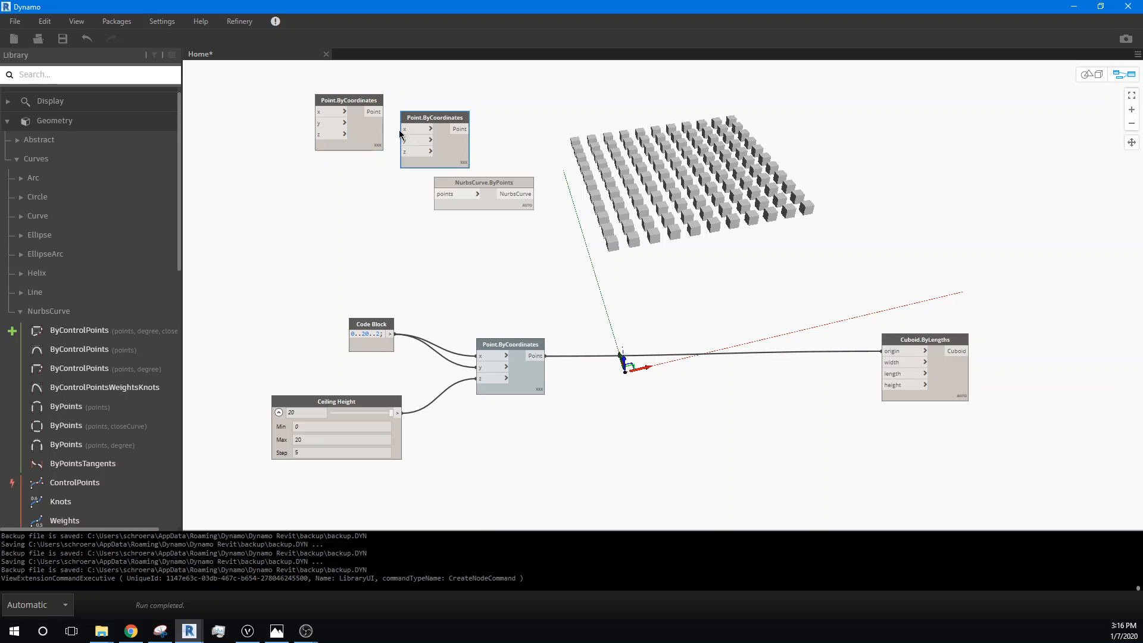
{"action": "left_click_drag", "start_coordinate": [411, 123], "coordinate": [325, 171]}
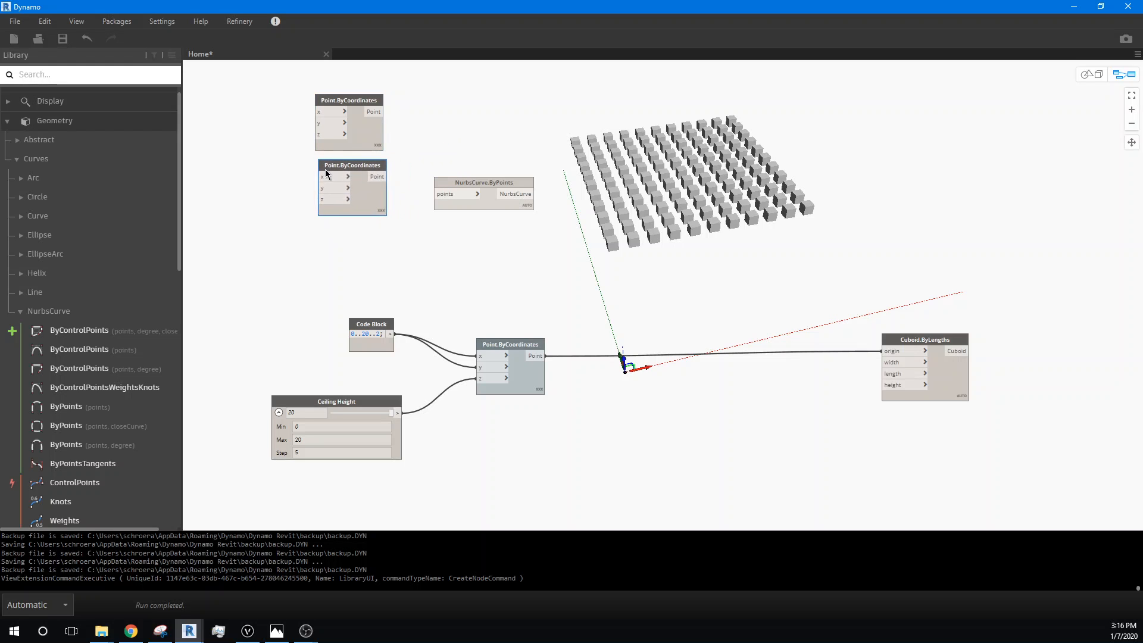
{"action": "key", "text": "ctrl+v"}
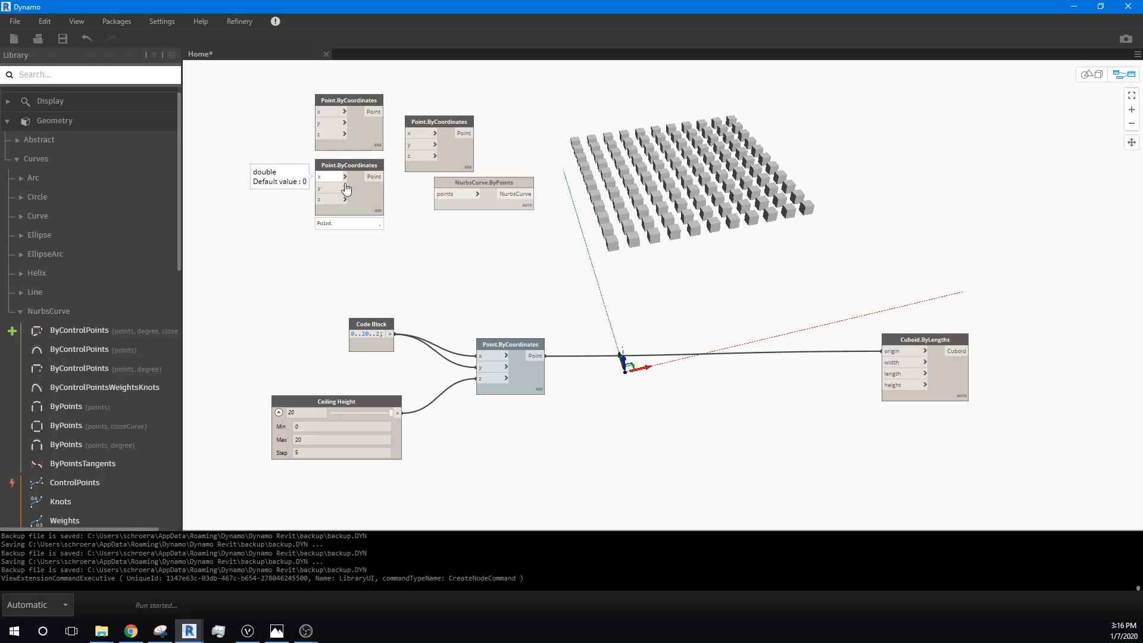
{"action": "left_click_drag", "start_coordinate": [433, 125], "coordinate": [343, 229]}
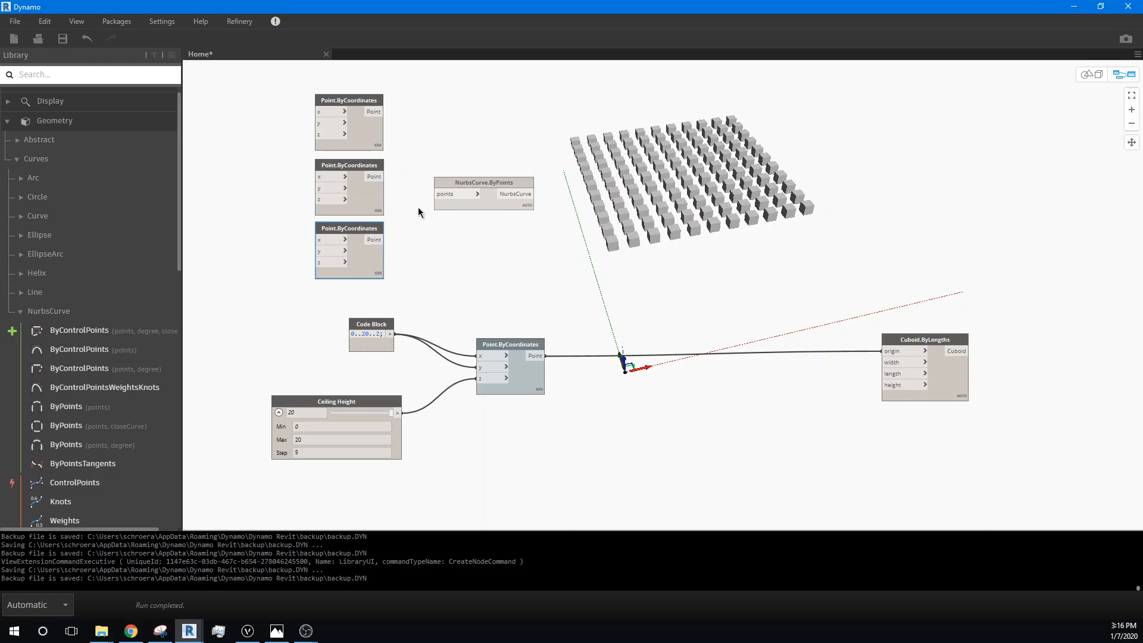
{"action": "left_click_drag", "start_coordinate": [476, 183], "coordinate": [545, 174]}
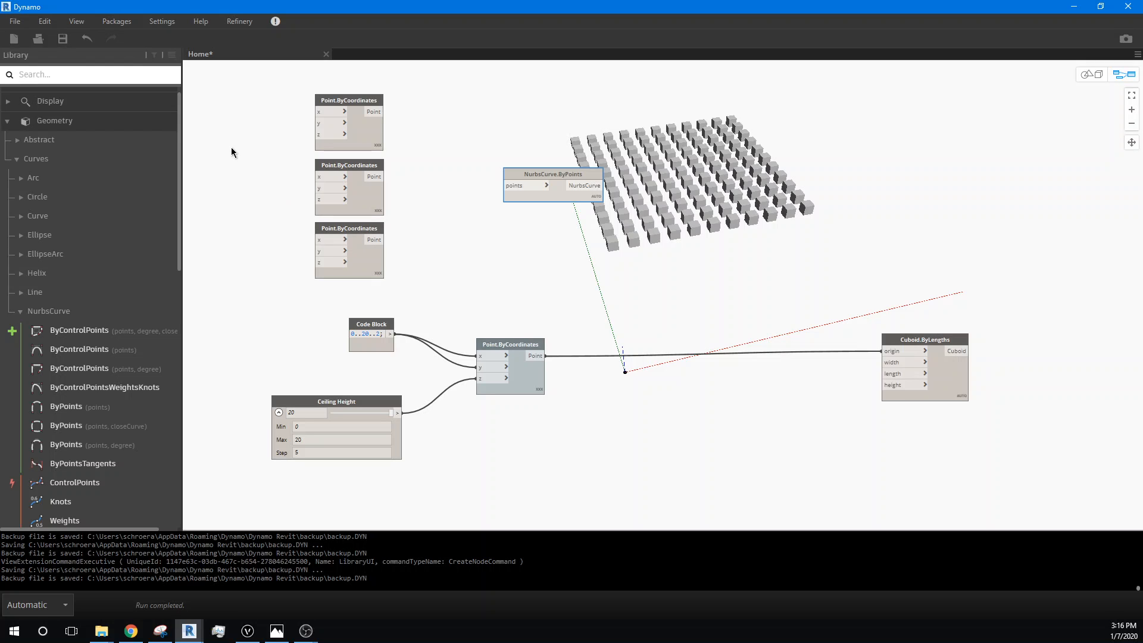
Step: Add a new Code Block node and place it to the left of the three stacked Point.ByCoordinates nodes
{"action": "right_click", "coordinate": [231, 190]}
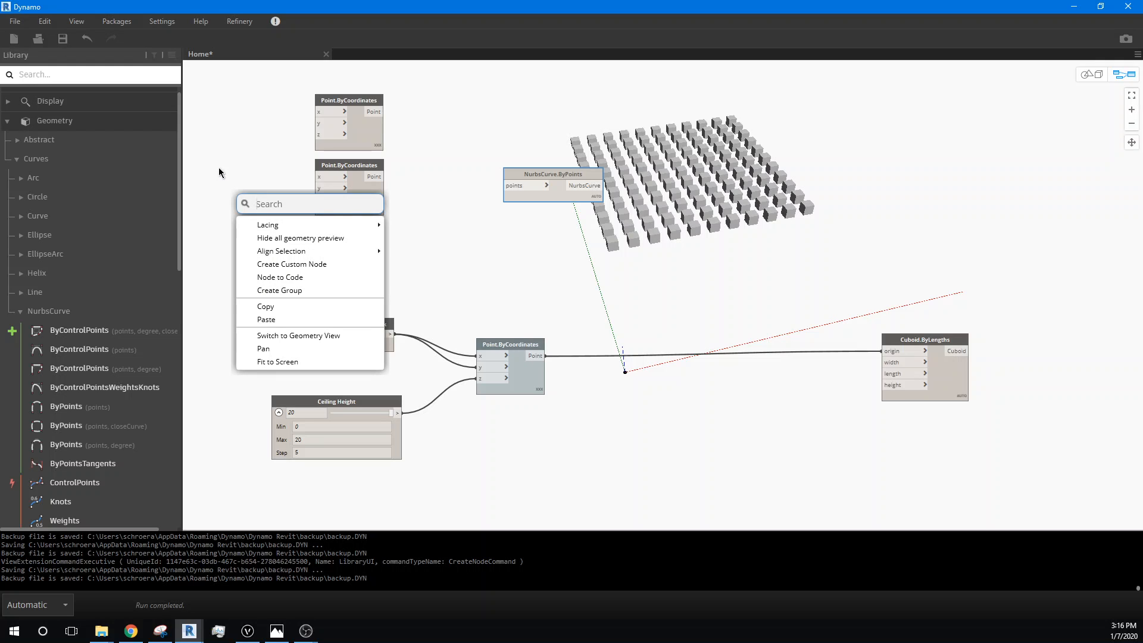
{"action": "type", "text": "code"}
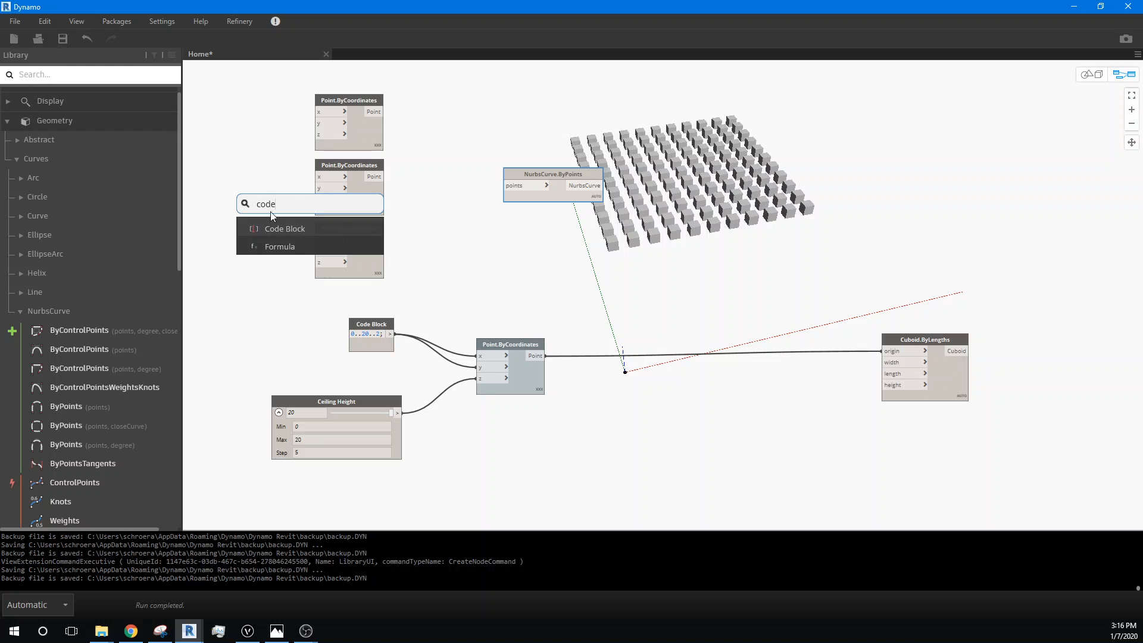
{"action": "left_click", "coordinate": [266, 230]}
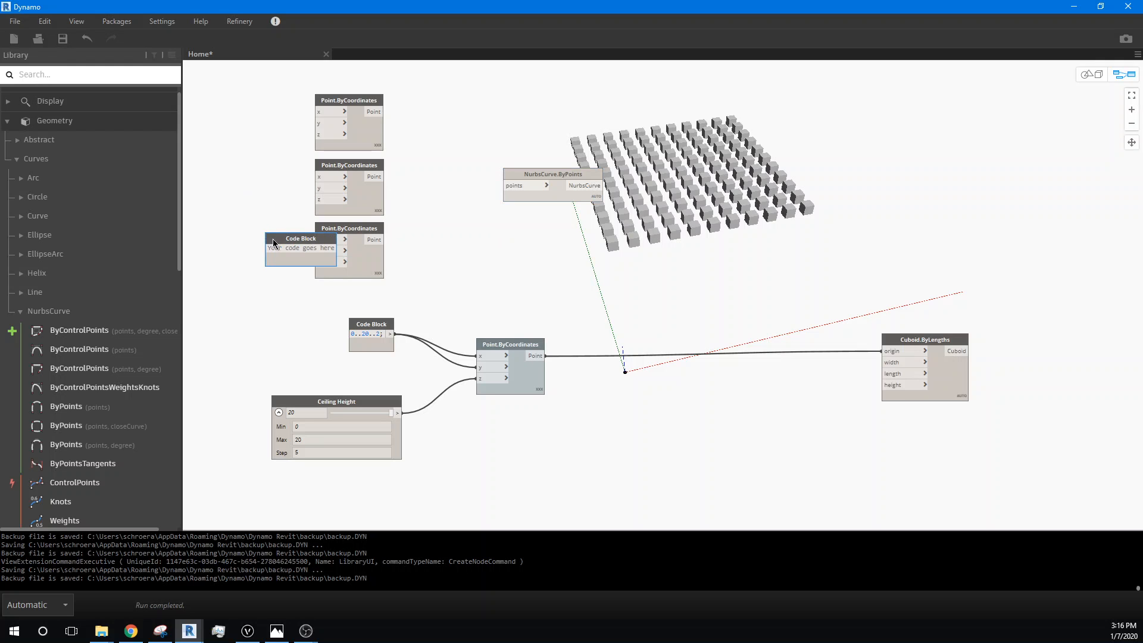
{"action": "left_click_drag", "start_coordinate": [286, 233], "coordinate": [231, 144]}
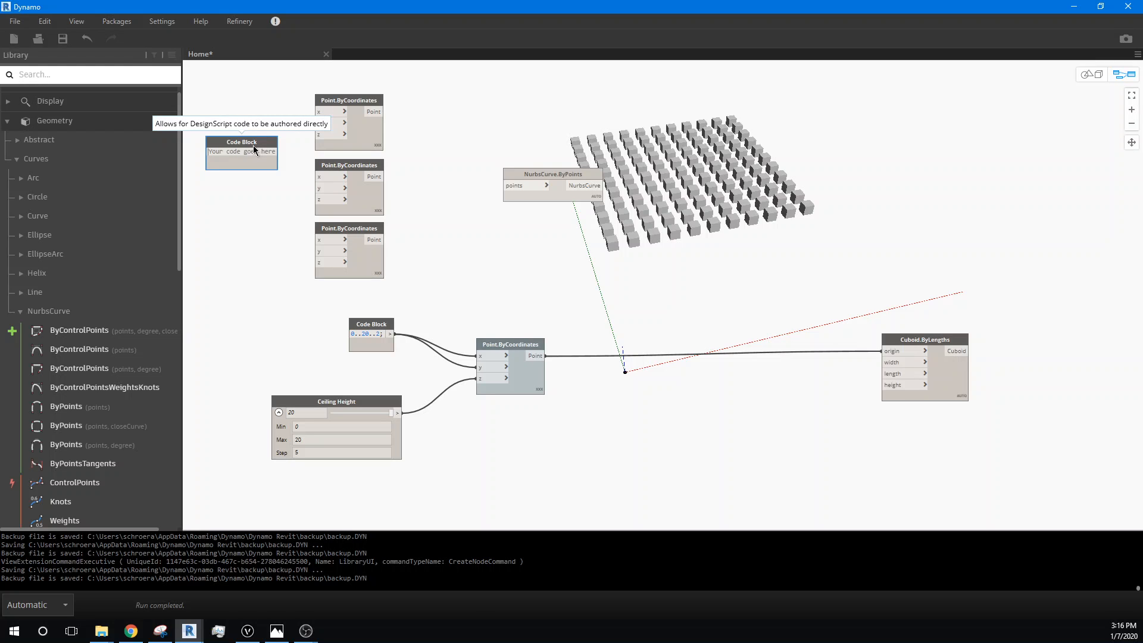
Step: Enter the values 0, 10, 14 and 20 on separate lines in the new Code Block, each ended with a semicolon
{"action": "type", "text": "0;"}
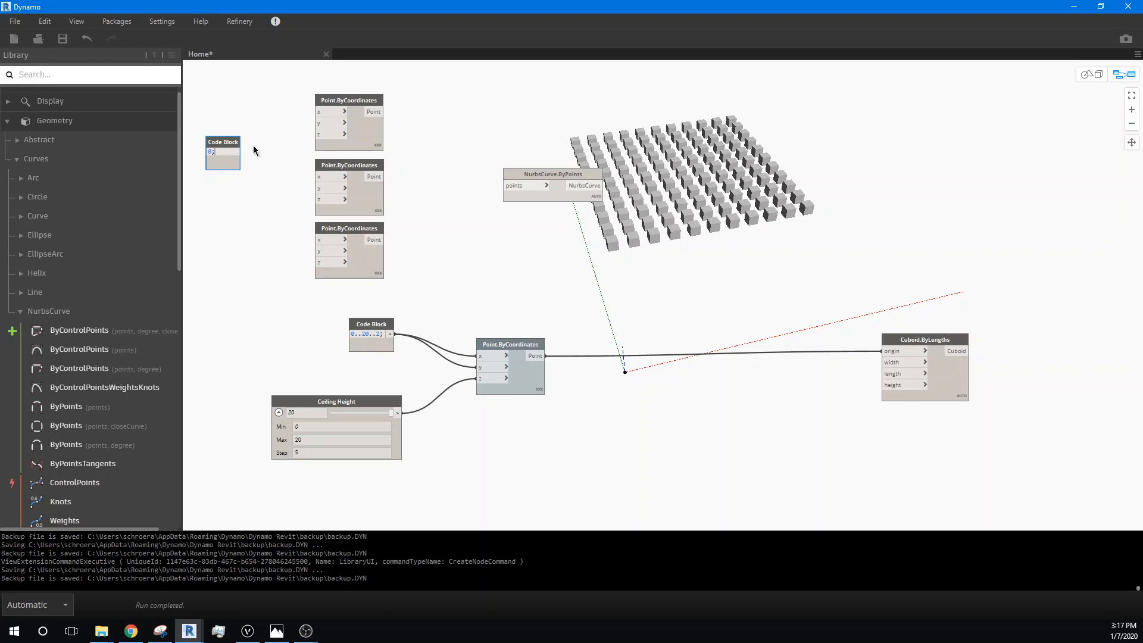
{"action": "left_click", "coordinate": [253, 145]}
{"action": "type", "text": "10;"}
{"action": "key", "text": "Return"}
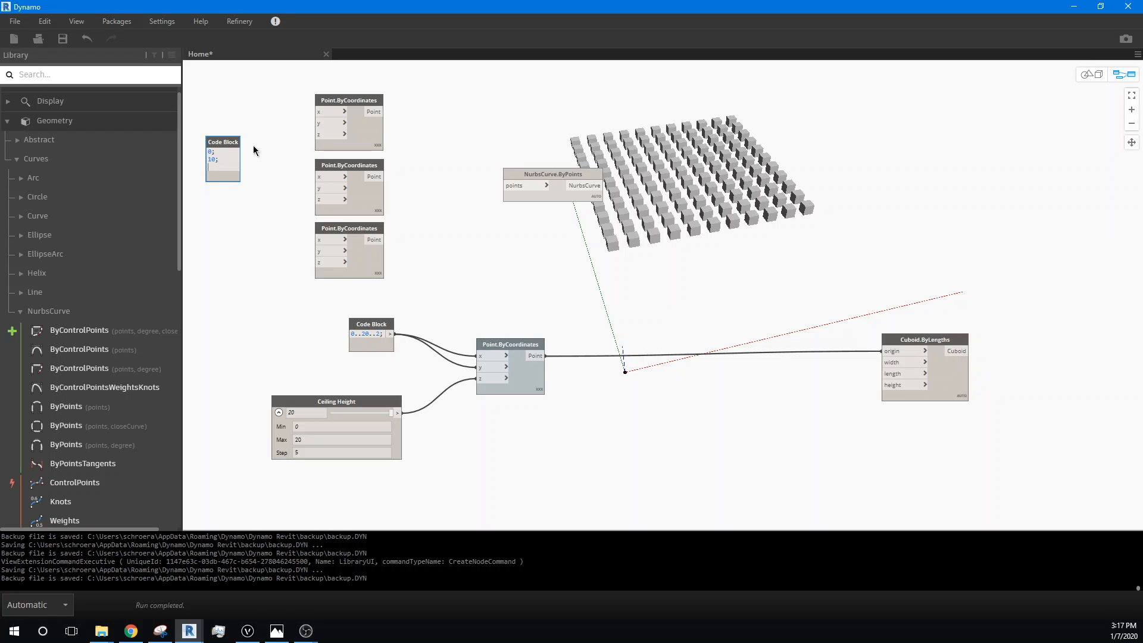
{"action": "type", "text": "14;"}
{"action": "key", "text": "Return"}
{"action": "type", "text": "20;"}
{"action": "key", "text": "Return"}
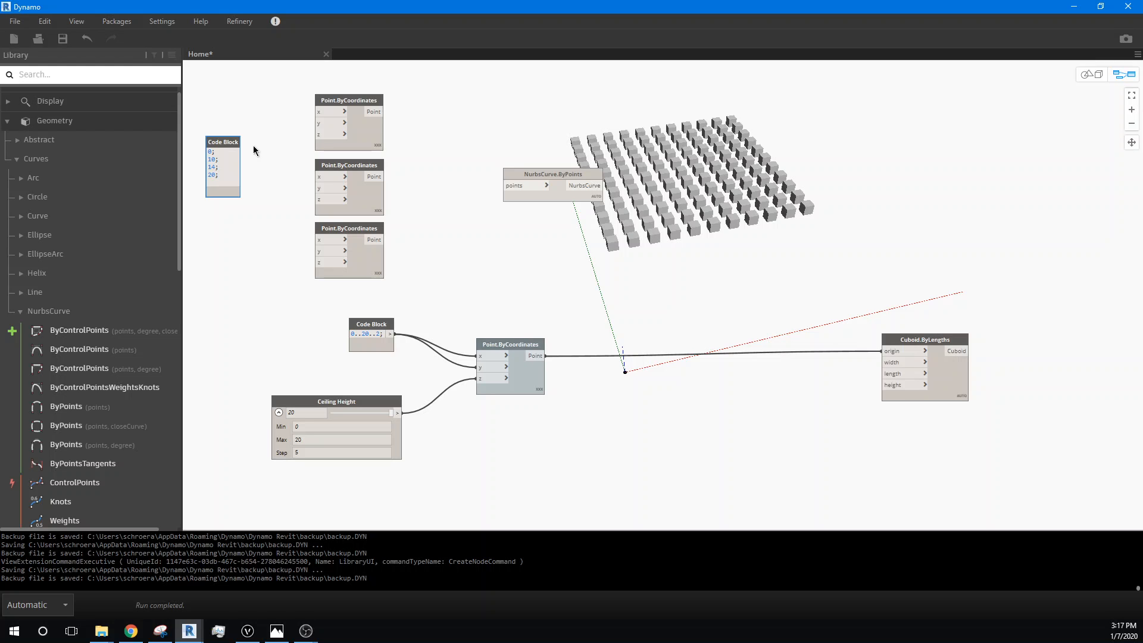
{"action": "left_click", "coordinate": [253, 146]}
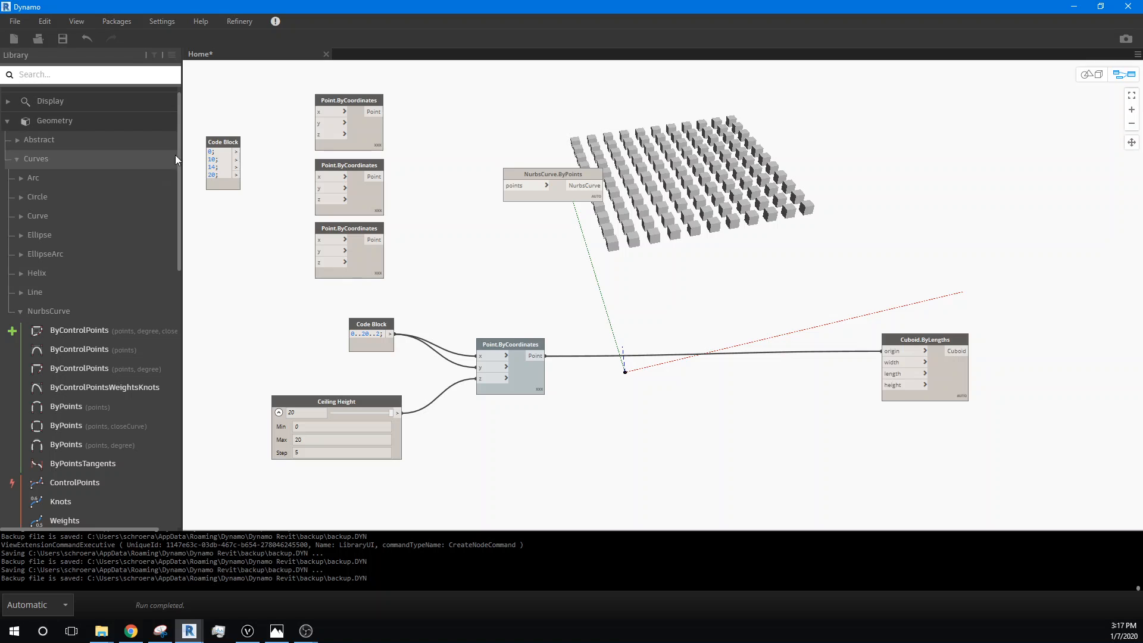
Step: Connect the Code Block's 10 to y of the first and third stacked point nodes, and its 20 to x of the third
{"action": "left_click_drag", "start_coordinate": [236, 159], "coordinate": [317, 123]}
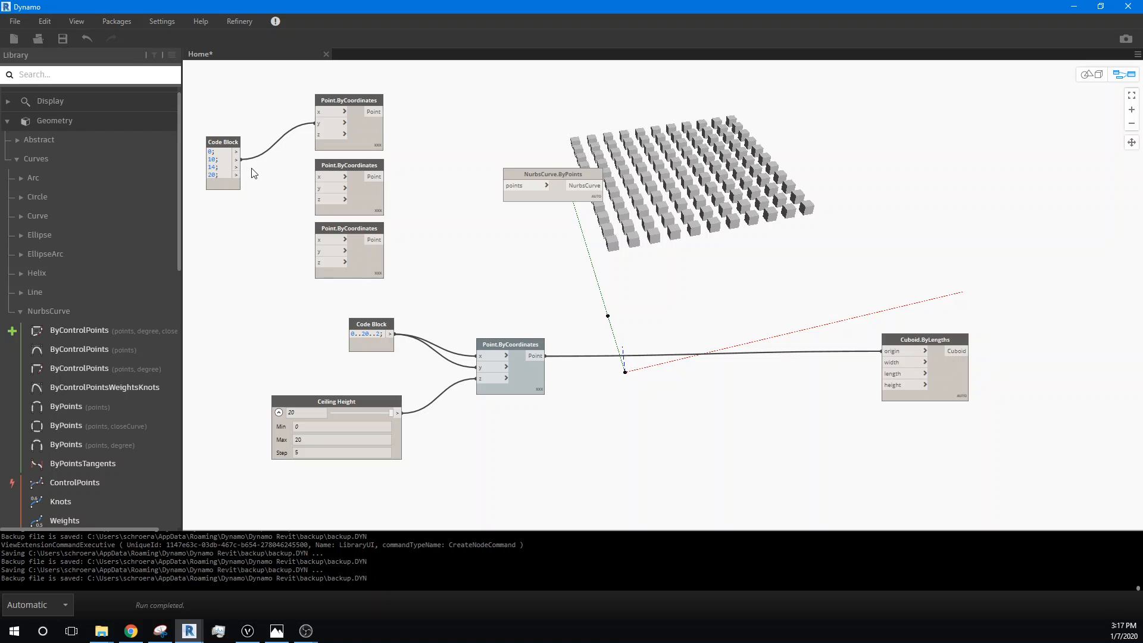
{"action": "left_click_drag", "start_coordinate": [236, 159], "coordinate": [326, 249]}
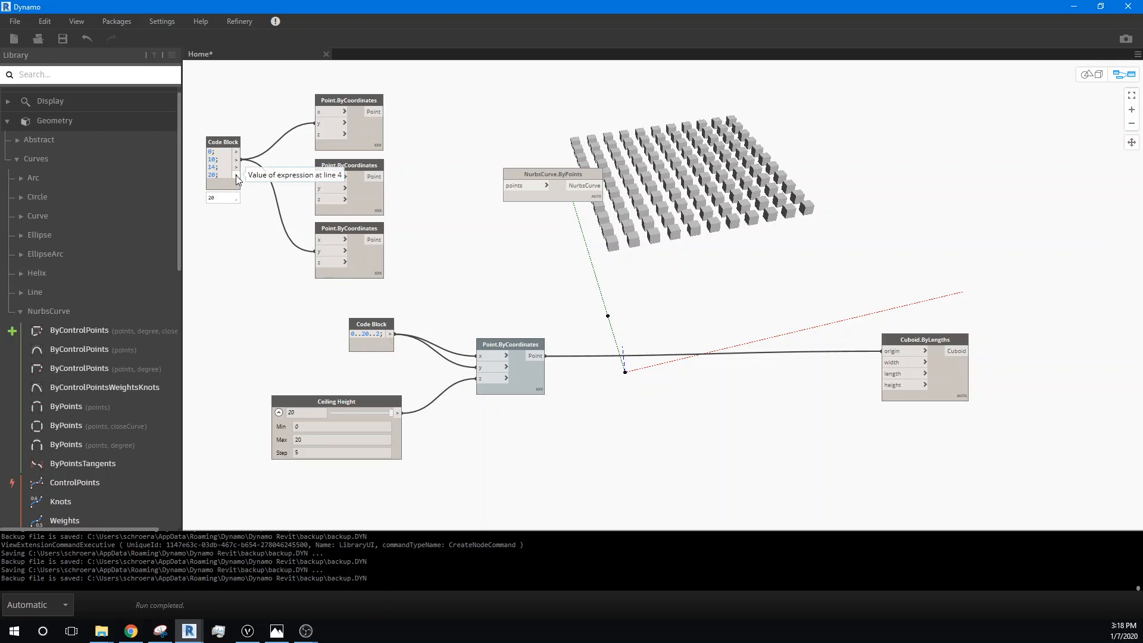
{"action": "left_click_drag", "start_coordinate": [237, 175], "coordinate": [320, 237]}
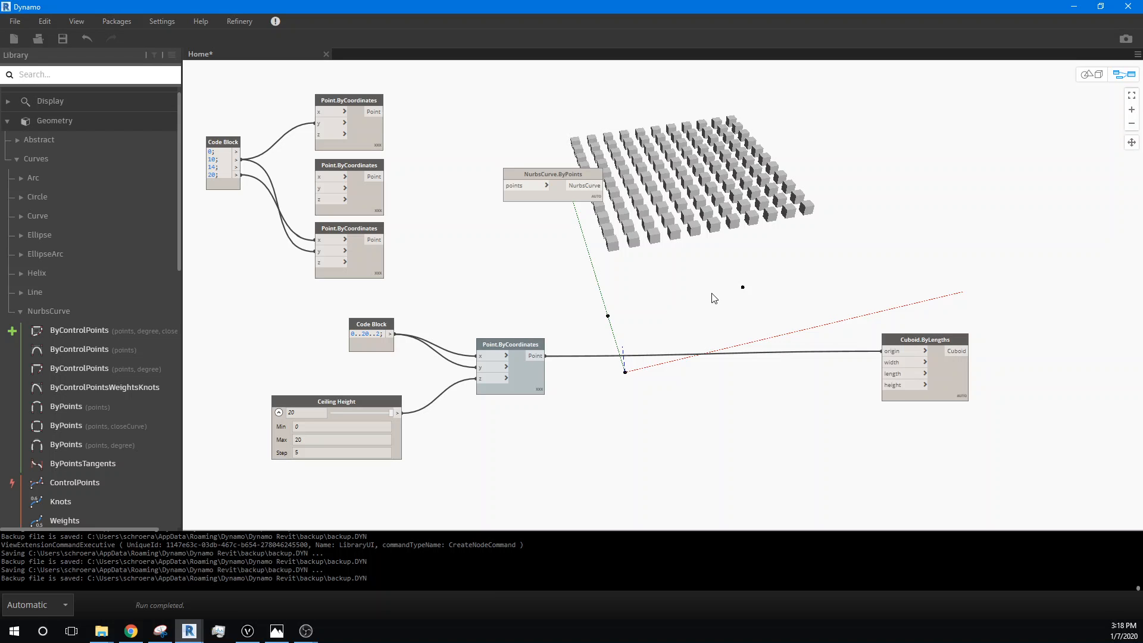
Step: Inspect the points beneath the cuboid grid from several angles in the 3D geometry preview
{"action": "left_click", "coordinate": [1093, 75]}
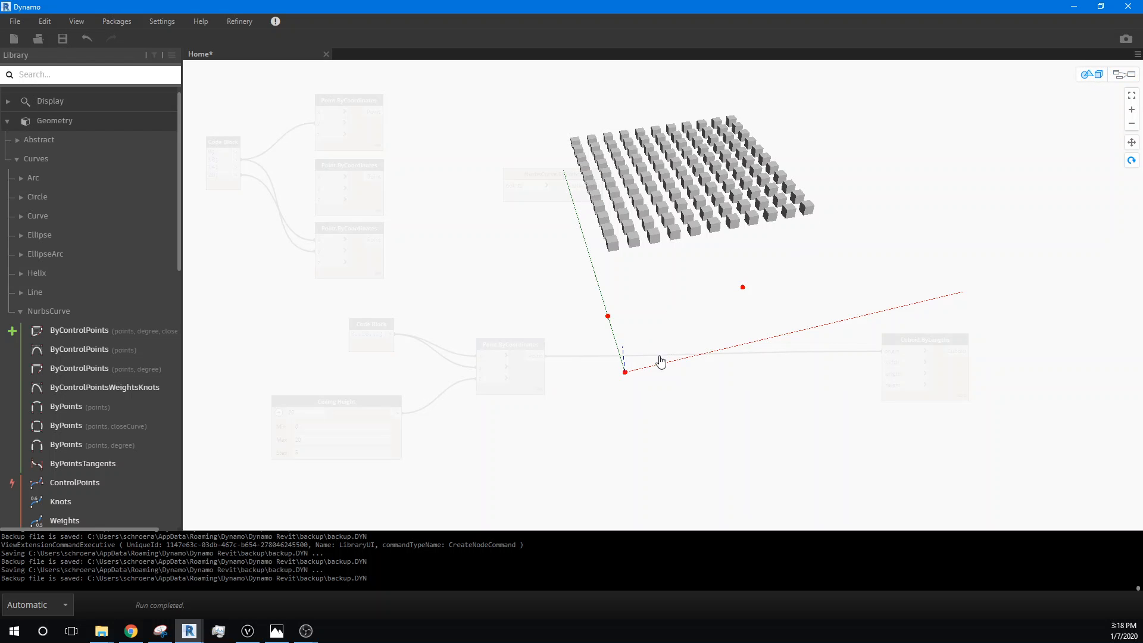
{"action": "middle_click_drag", "start_coordinate": [658, 362], "coordinate": [668, 395]}
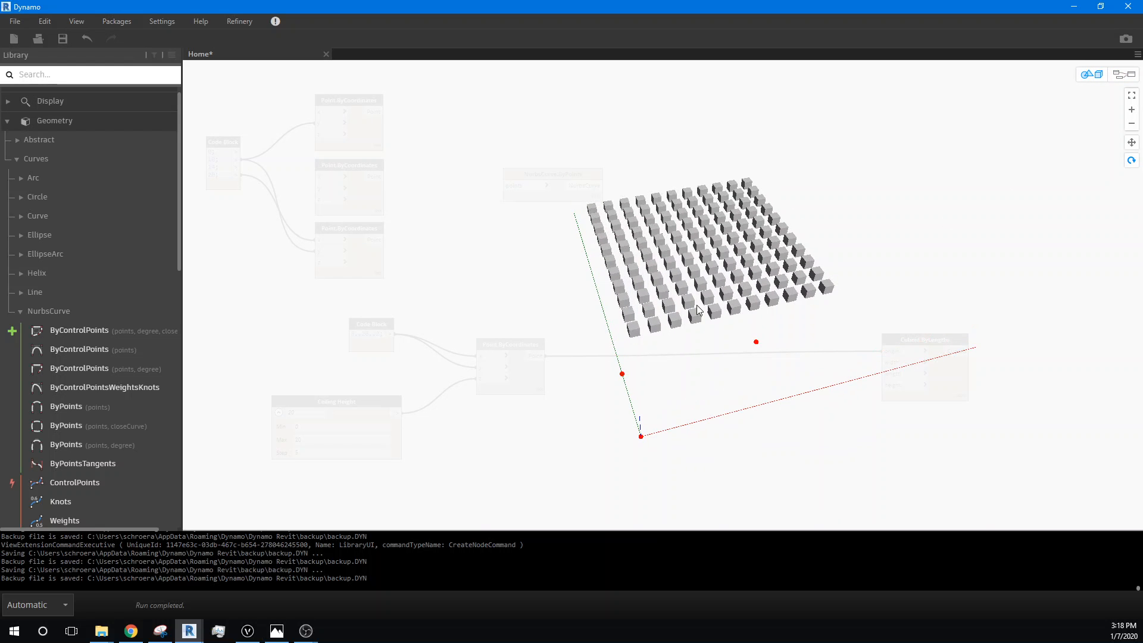
{"action": "left_click_drag", "start_coordinate": [698, 305], "coordinate": [679, 345]}
{"action": "right_click_drag", "start_coordinate": [665, 281], "coordinate": [705, 388]}
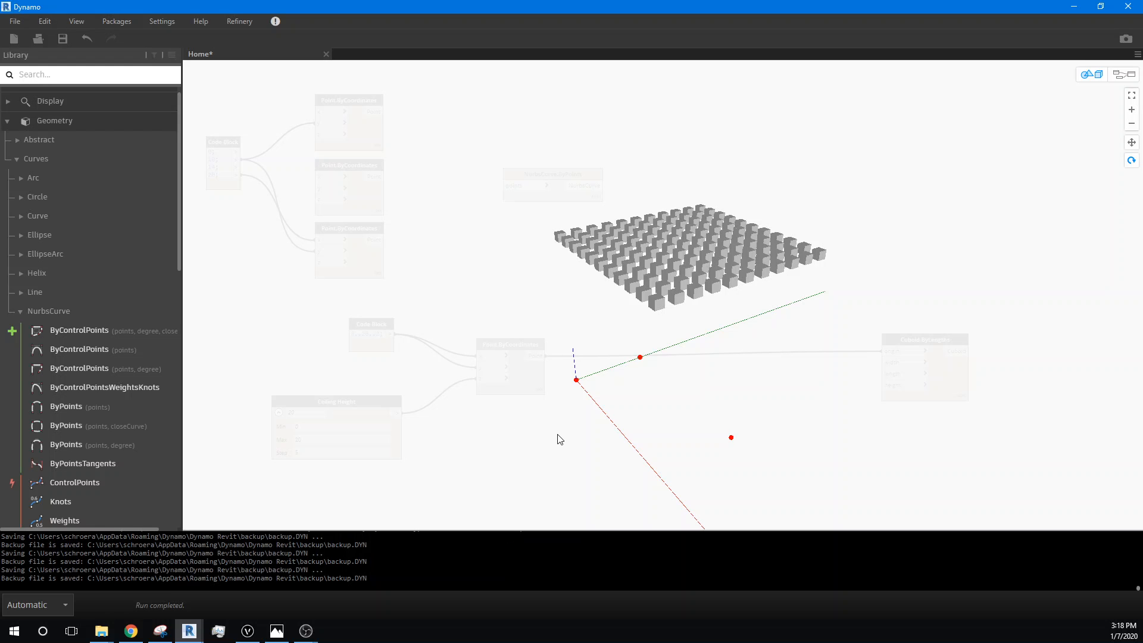
{"action": "right_click_drag", "start_coordinate": [559, 440], "coordinate": [673, 462]}
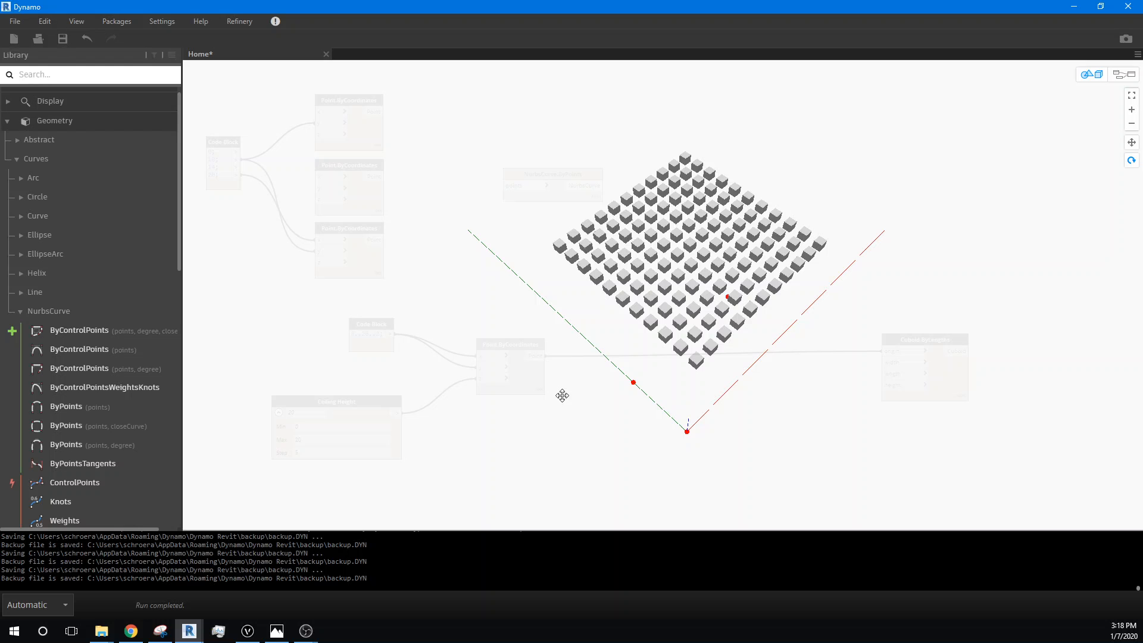
{"action": "right_click_drag", "start_coordinate": [562, 395], "coordinate": [547, 367]}
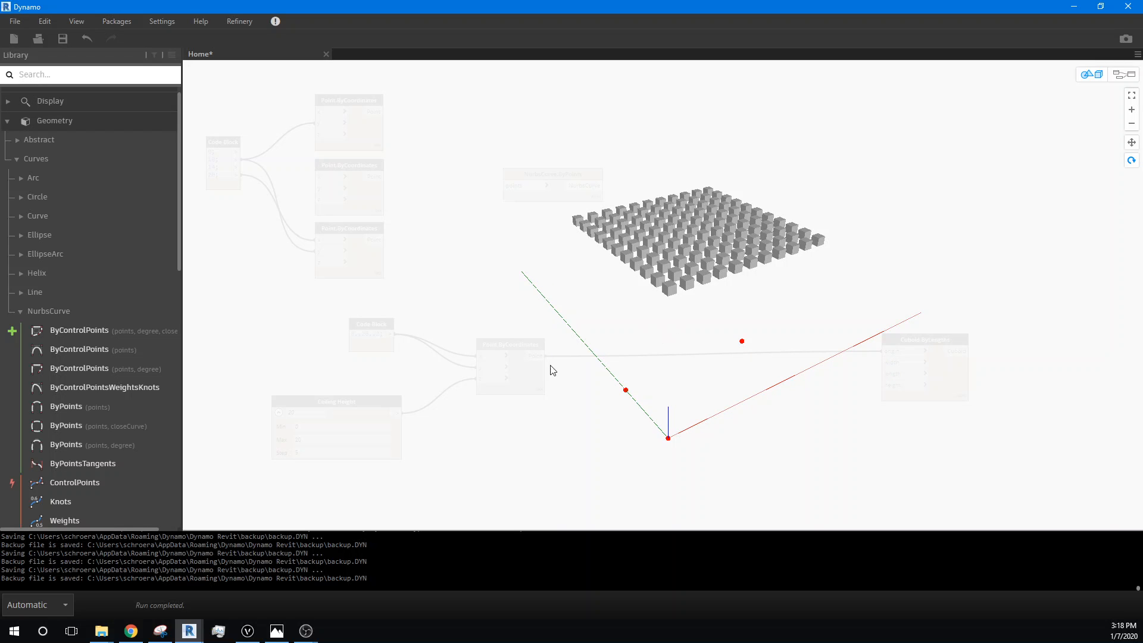
Step: Switch to Revit and check the points against the cuboid grid in the 3D view from the top and from a corner
{"action": "left_click", "coordinate": [1075, 7]}
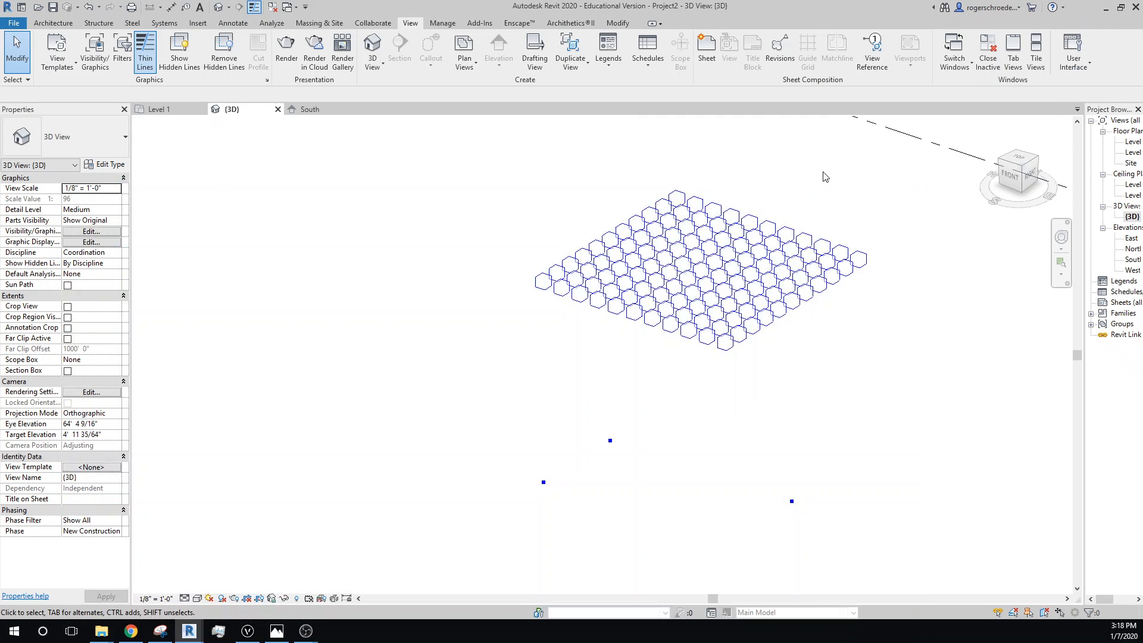
{"action": "left_click", "coordinate": [1020, 159]}
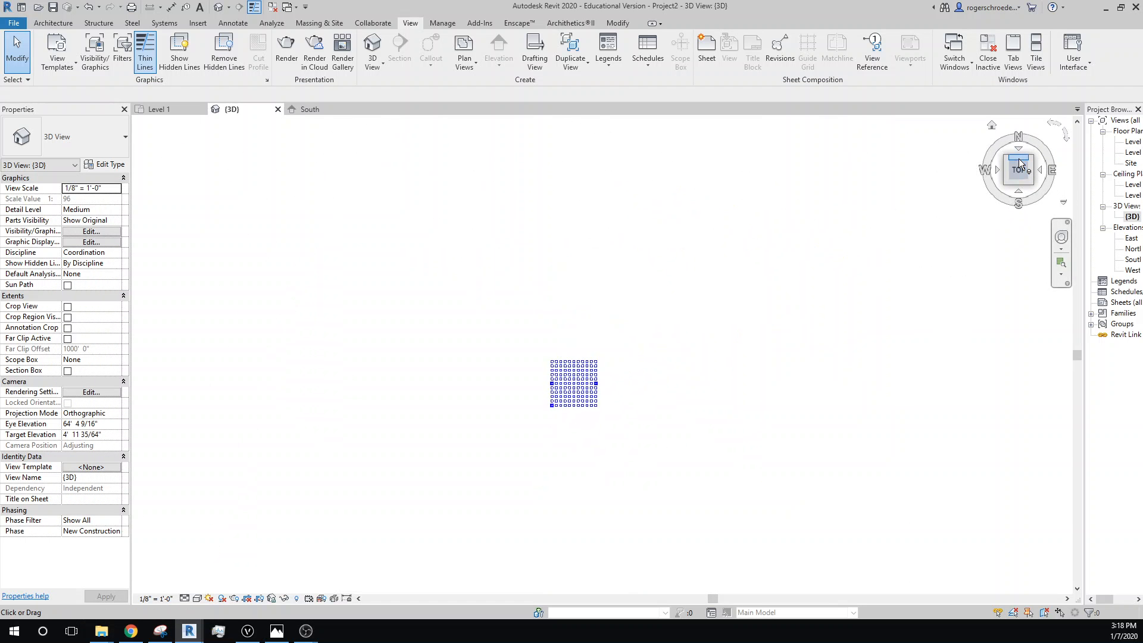
{"action": "scroll", "coordinate": [577, 380], "scroll_direction": "up", "scroll_amount": 4}
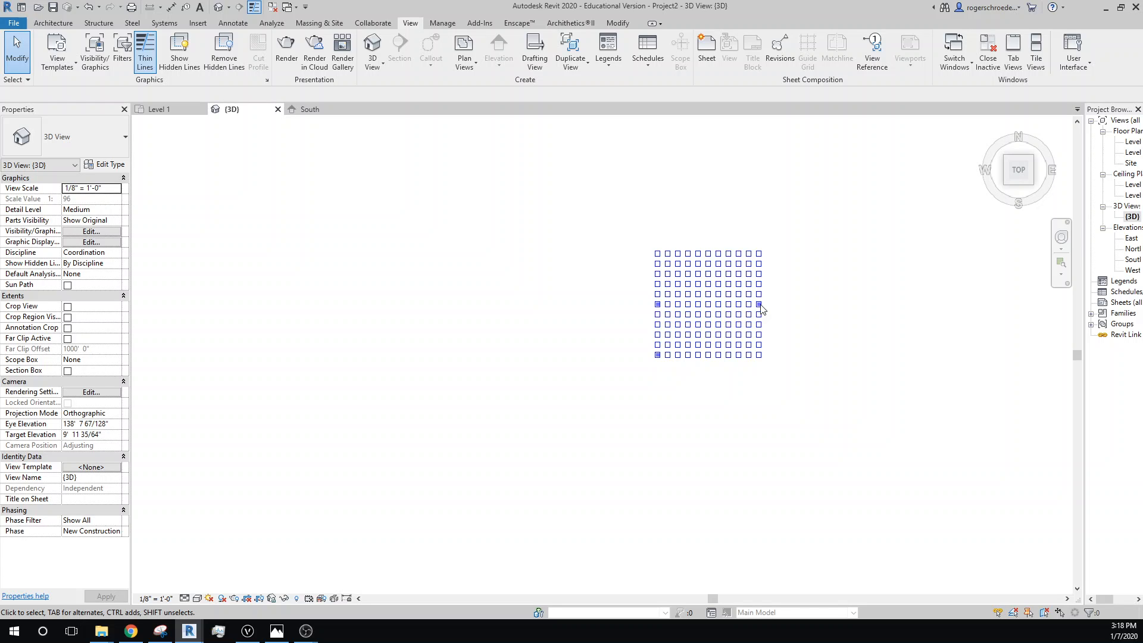
{"action": "left_click", "coordinate": [1032, 183]}
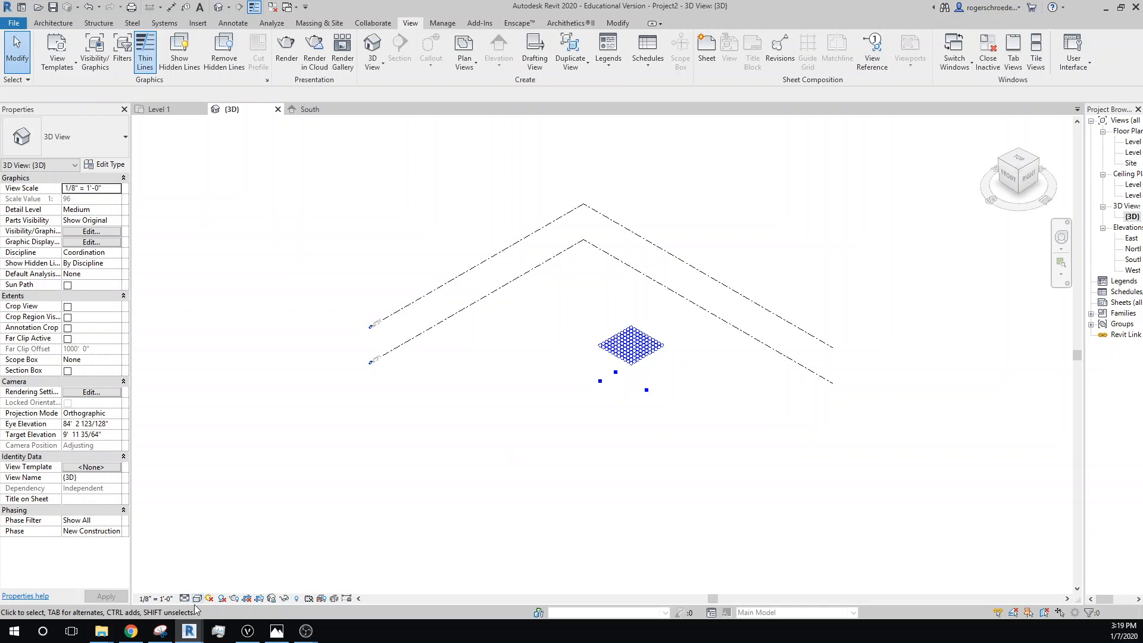
Step: Return to the Dynamo graph and connect the Code Block's 10 to x and its 14 to y of the middle Point.ByCoordinates node
{"action": "mouse_move", "coordinate": [182, 635]}
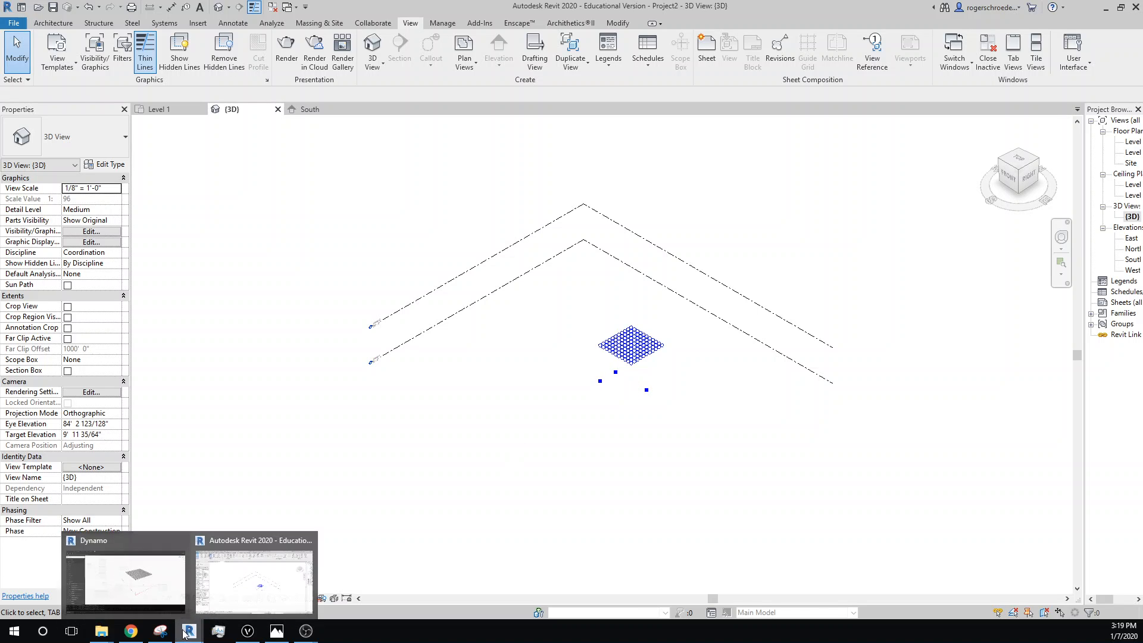
{"action": "left_click", "coordinate": [164, 589]}
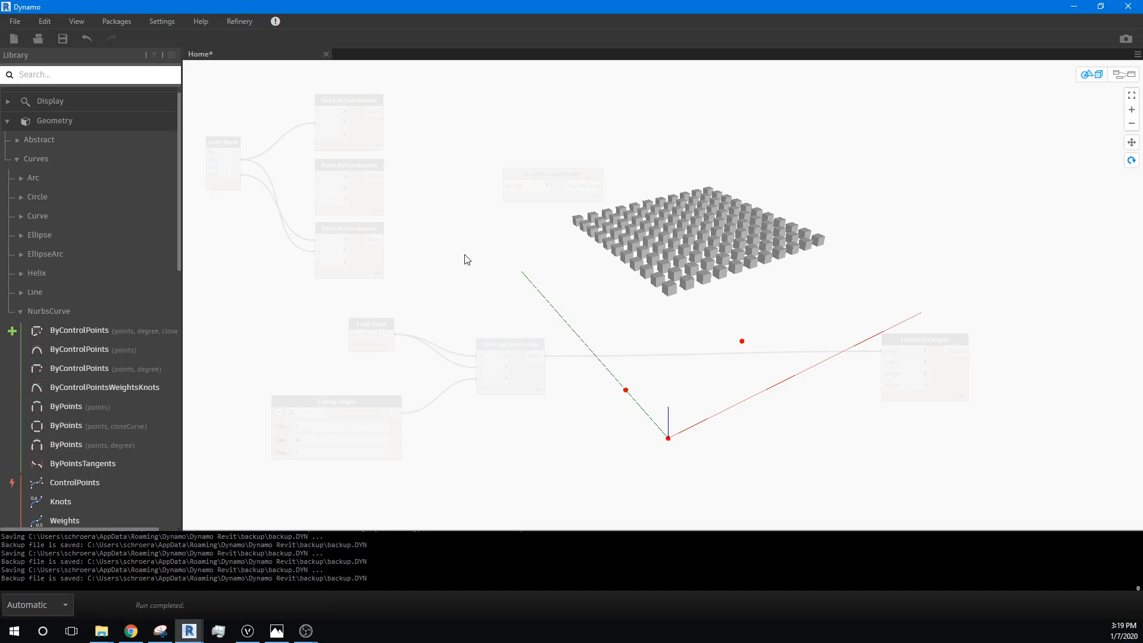
{"action": "left_click", "coordinate": [1124, 74]}
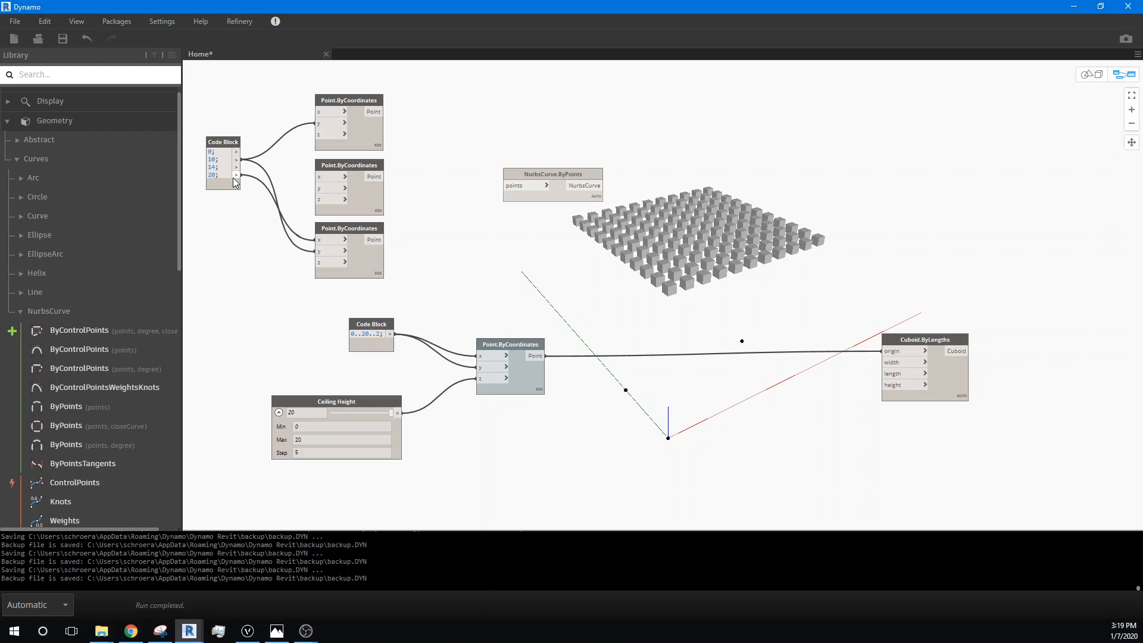
{"action": "left_click_drag", "start_coordinate": [236, 168], "coordinate": [315, 190]}
{"action": "left_click_drag", "start_coordinate": [236, 159], "coordinate": [331, 183]}
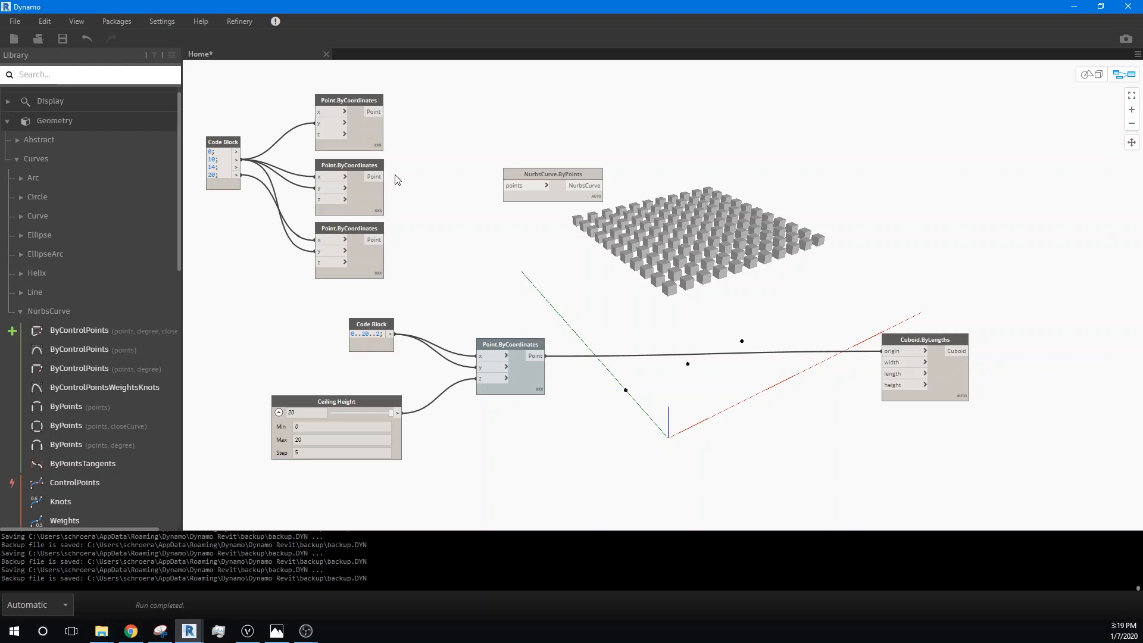
{"action": "left_click", "coordinate": [362, 167]}
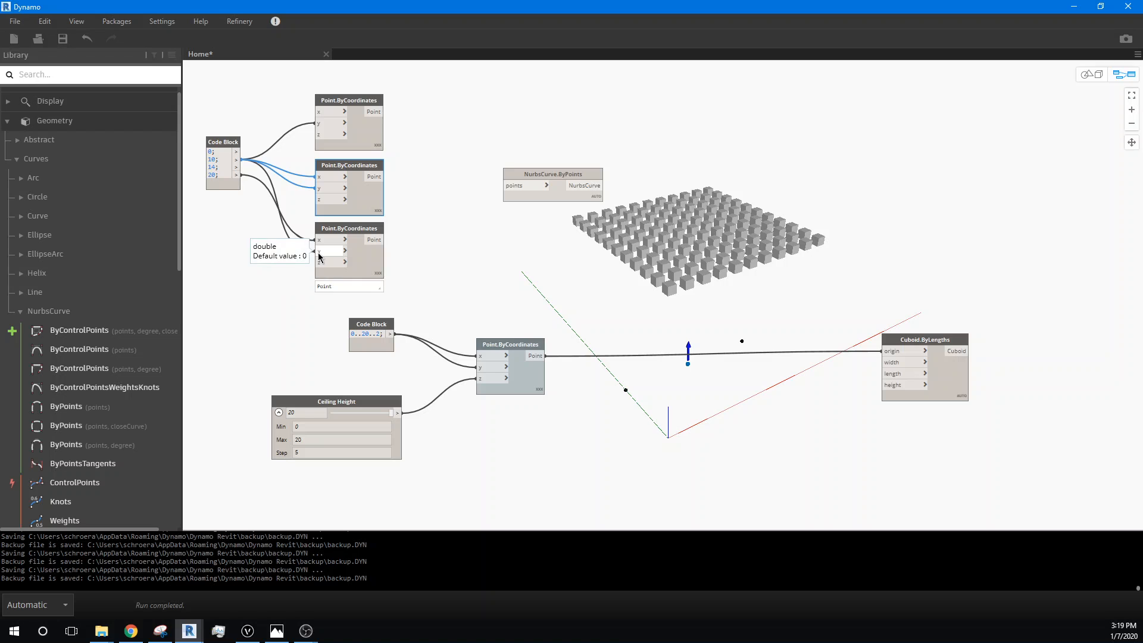
{"action": "left_click_drag", "start_coordinate": [320, 258], "coordinate": [237, 171]}
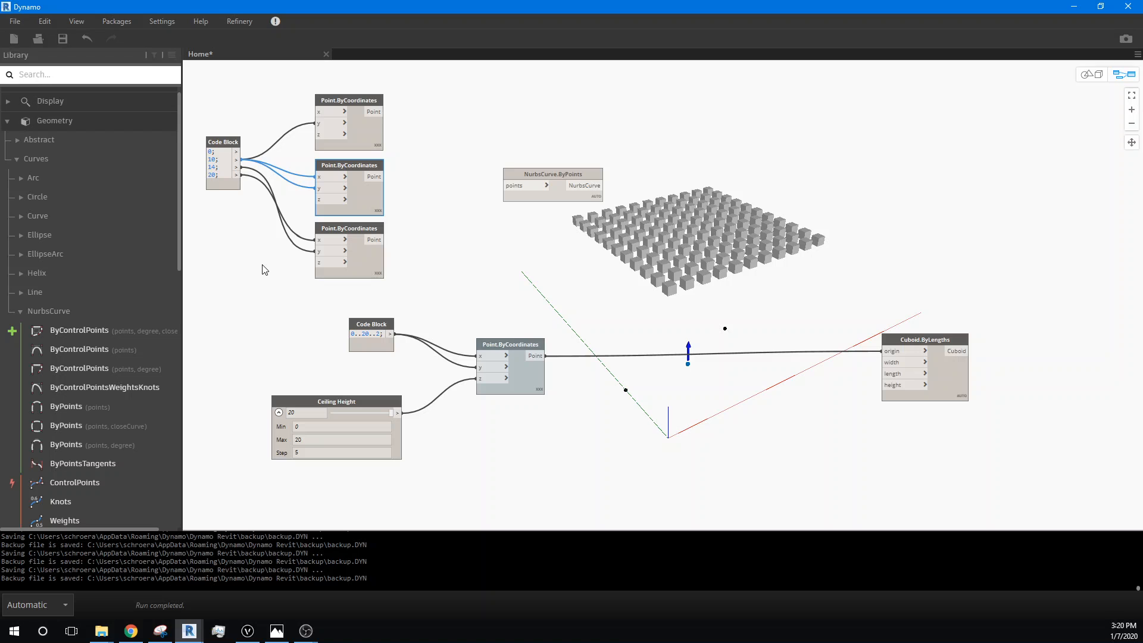
{"action": "key", "text": "ctrl+z"}
{"action": "left_click_drag", "start_coordinate": [237, 168], "coordinate": [331, 189]}
Step: Try to connect the first and middle point outputs directly to the points input of NurbsCurve.ByPoints
{"action": "mouse_move", "coordinate": [381, 112]}
{"action": "left_mouse_down"}
{"action": "mouse_move", "coordinate": [524, 184]}
{"action": "mouse_move", "coordinate": [506, 185]}
{"action": "left_mouse_up"}
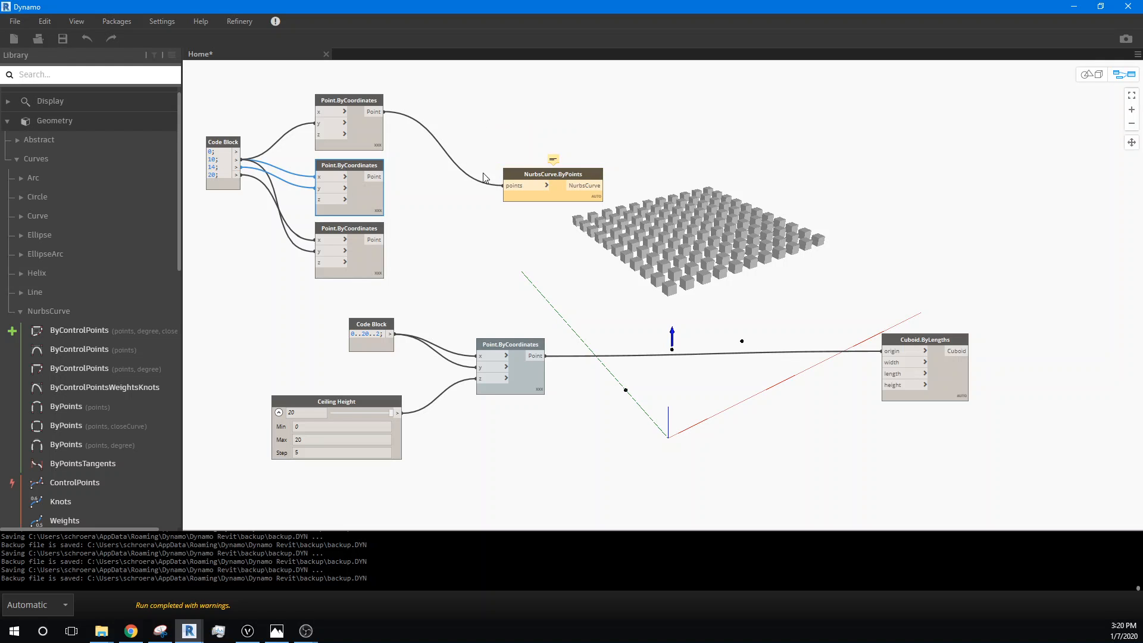
{"action": "left_click_drag", "start_coordinate": [376, 178], "coordinate": [524, 187]}
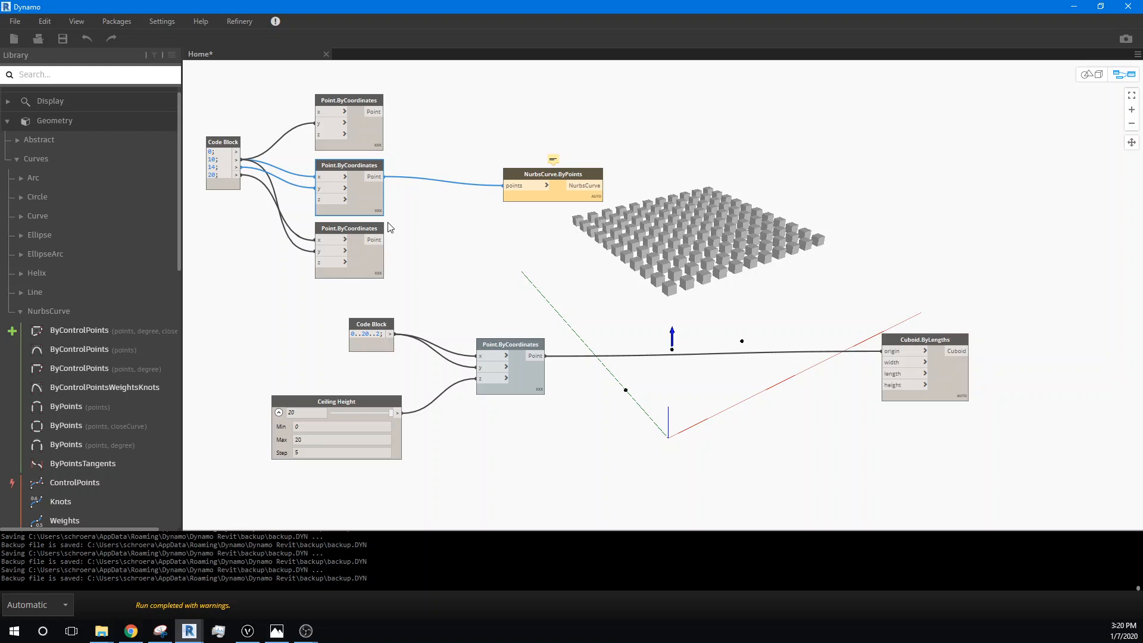
Step: Add a List Create node beside the first Point.ByCoordinates node and extend it to three item inputs
{"action": "right_click", "coordinate": [426, 146]}
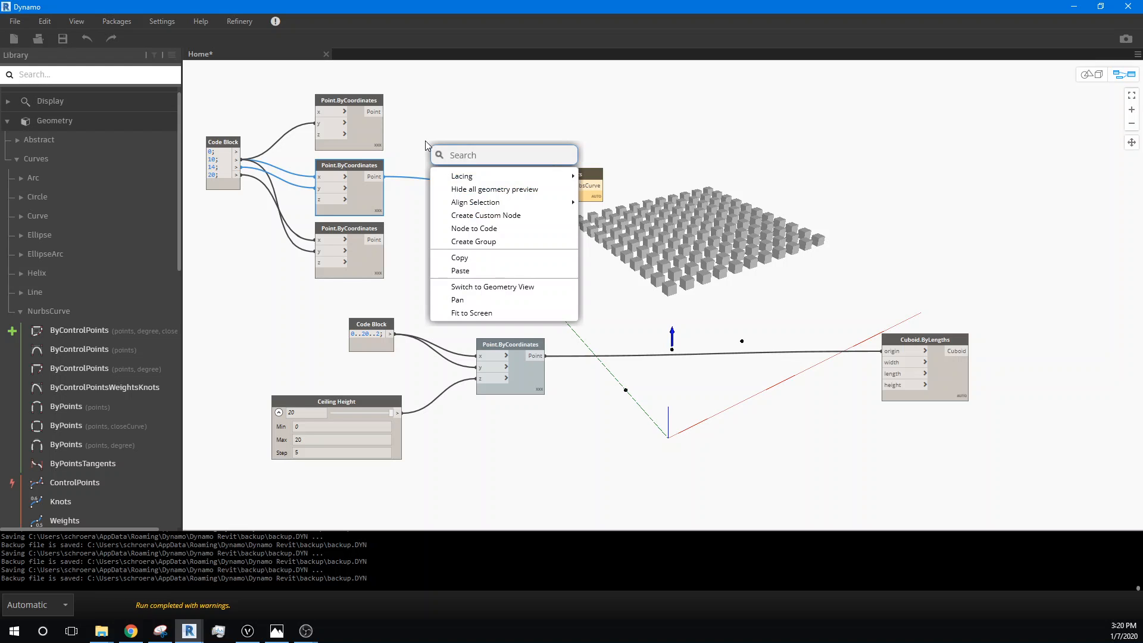
{"action": "type", "text": "list"}
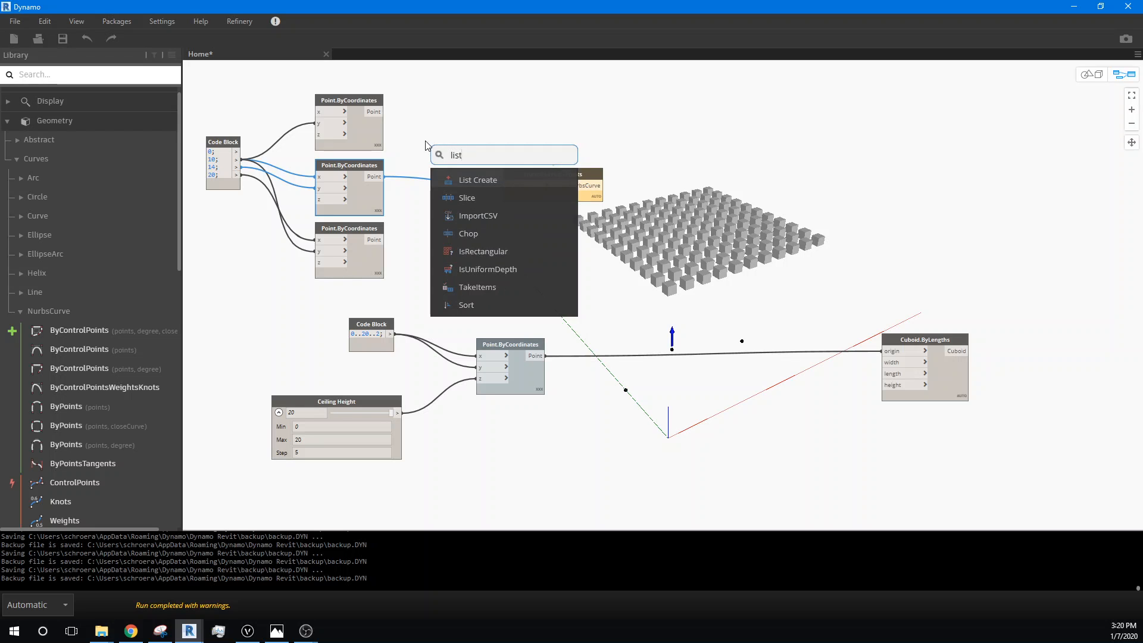
{"action": "left_click", "coordinate": [472, 180]}
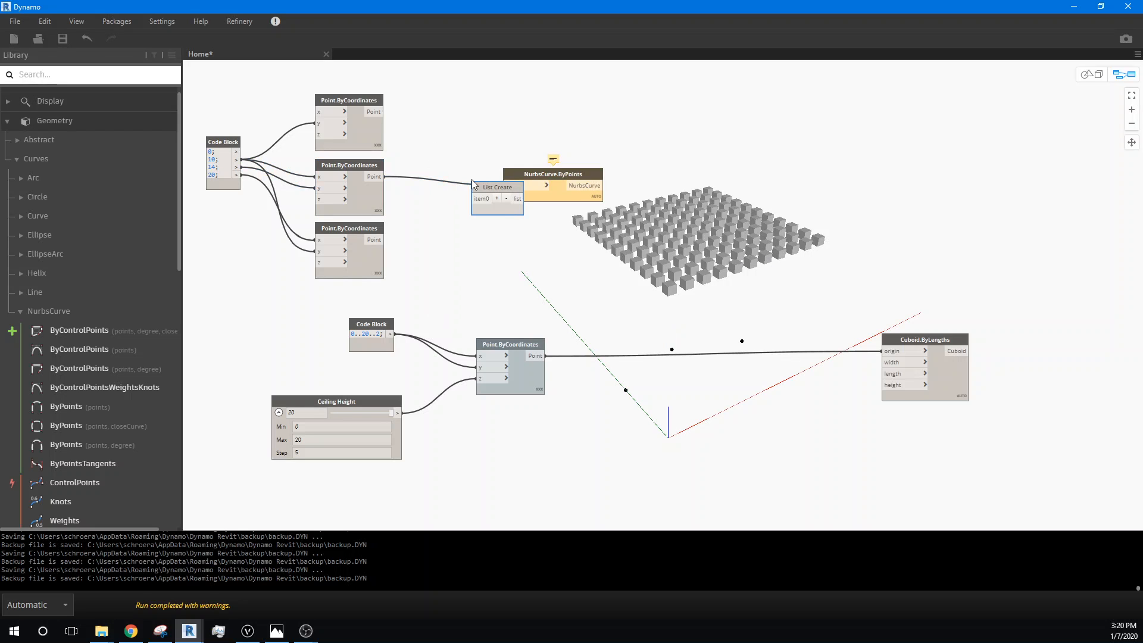
{"action": "left_click_drag", "start_coordinate": [472, 179], "coordinate": [427, 106]}
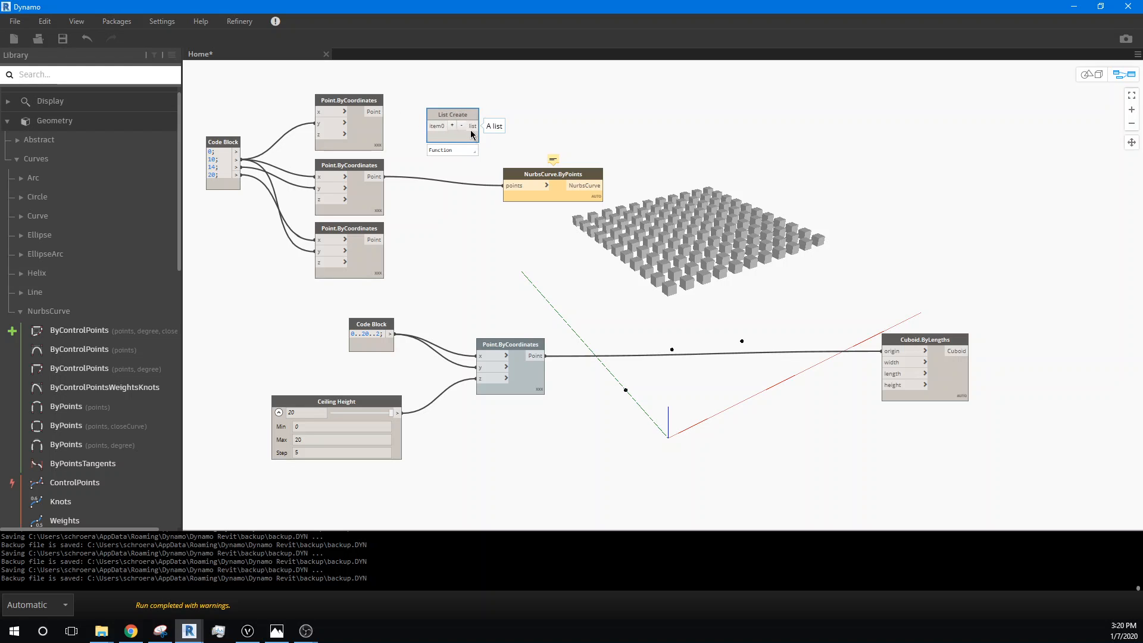
{"action": "left_click", "coordinate": [452, 125]}
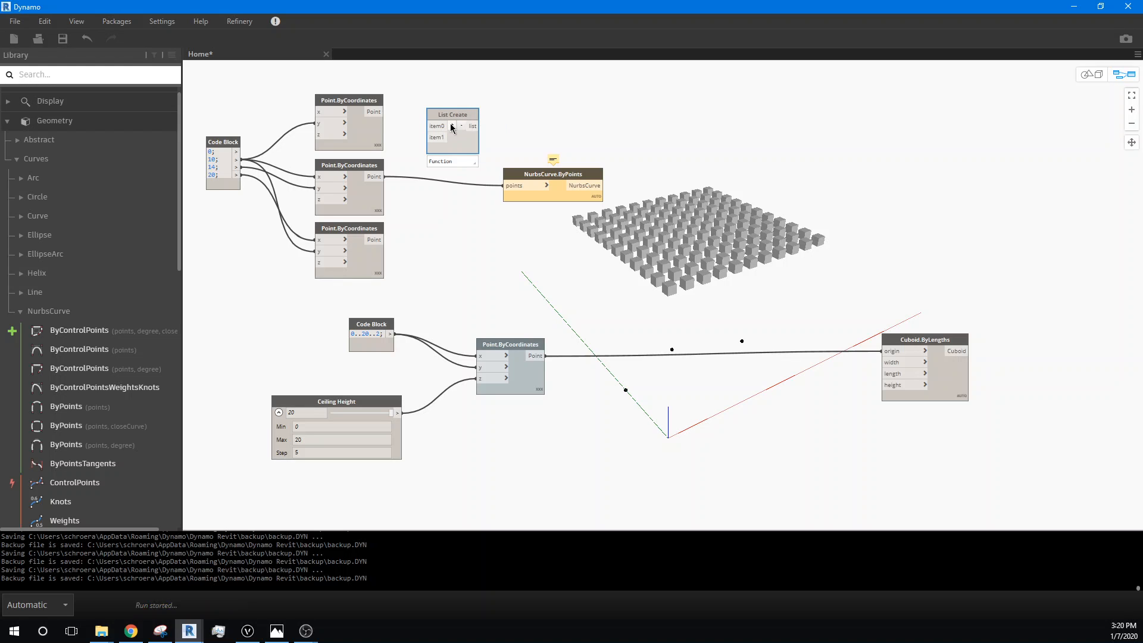
{"action": "left_click", "coordinate": [452, 125]}
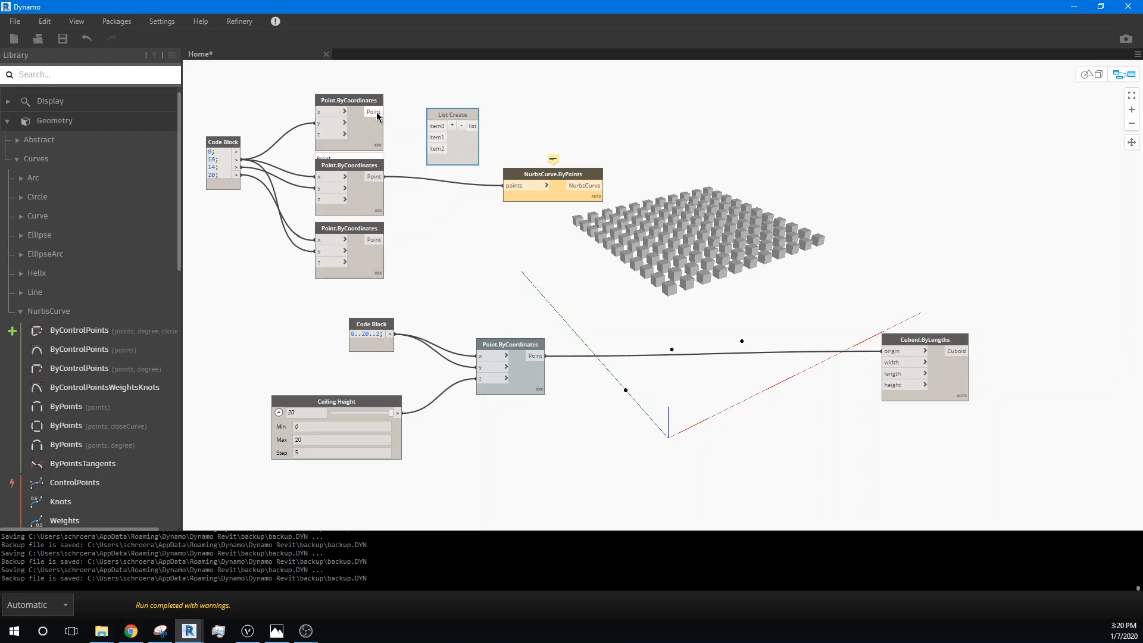
Step: Connect the three points in order to item0, item1 and item2 of List Create, and its list to the points input of NurbsCurve.ByPoints
{"action": "left_click_drag", "start_coordinate": [384, 112], "coordinate": [431, 127]}
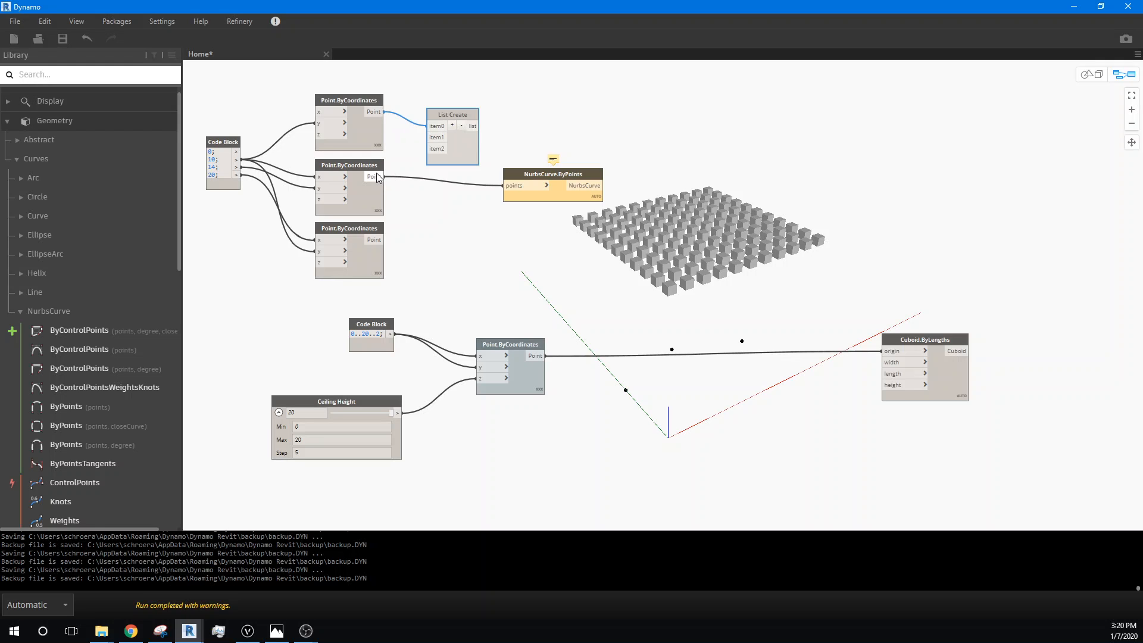
{"action": "left_click_drag", "start_coordinate": [385, 177], "coordinate": [428, 138]}
{"action": "left_click_drag", "start_coordinate": [385, 240], "coordinate": [428, 148]}
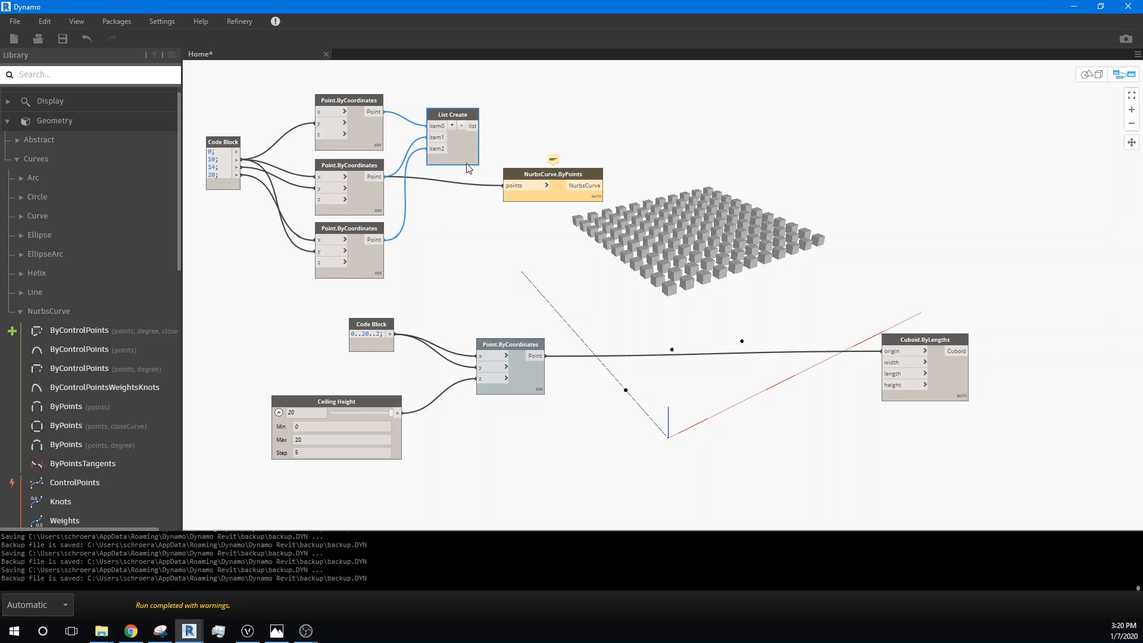
{"action": "mouse_move", "coordinate": [470, 174]}
{"action": "left_click_drag", "start_coordinate": [477, 127], "coordinate": [538, 138]}
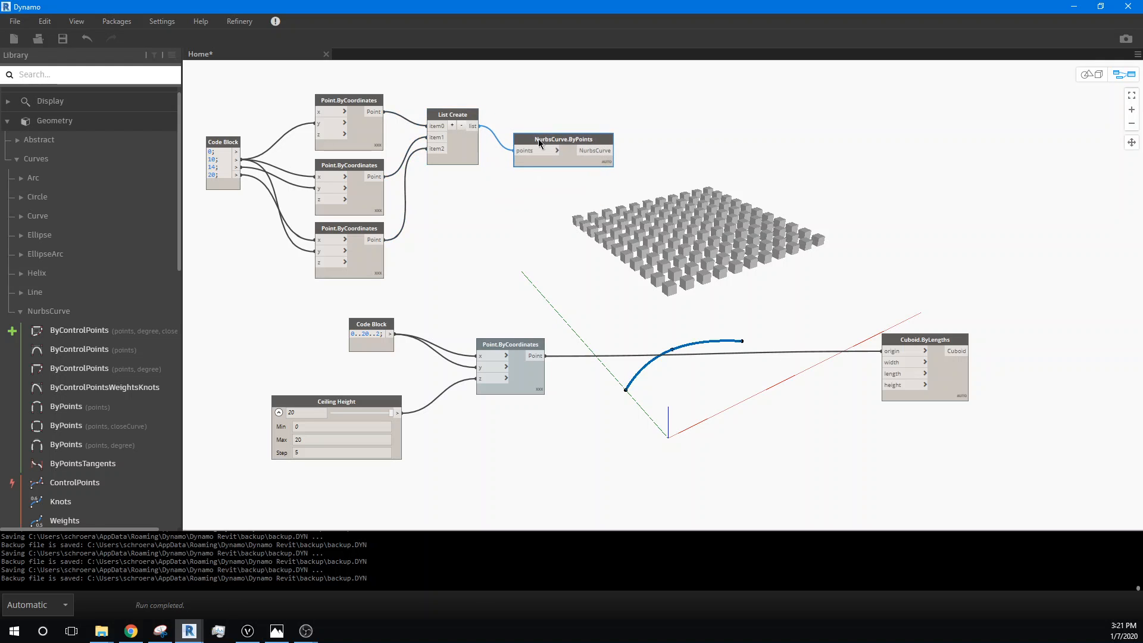